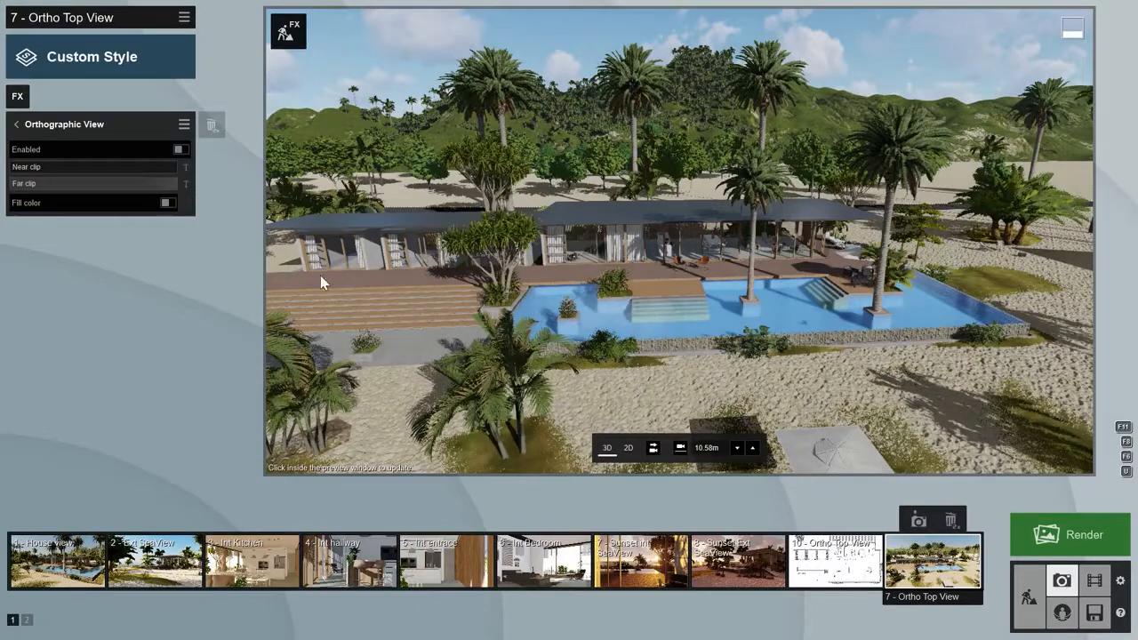
- Enable the Orthographic View effect on the photo, trying the 3D camera mode and returning to 2D
{"action": "left_click", "coordinate": [183, 149]}
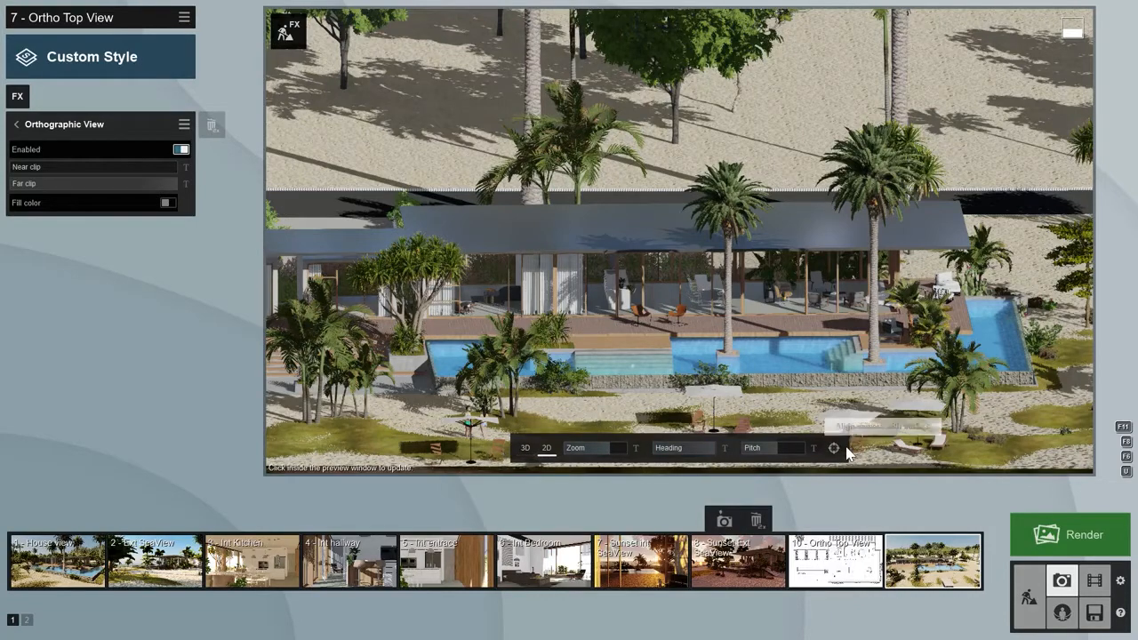
{"action": "left_click", "coordinate": [525, 448]}
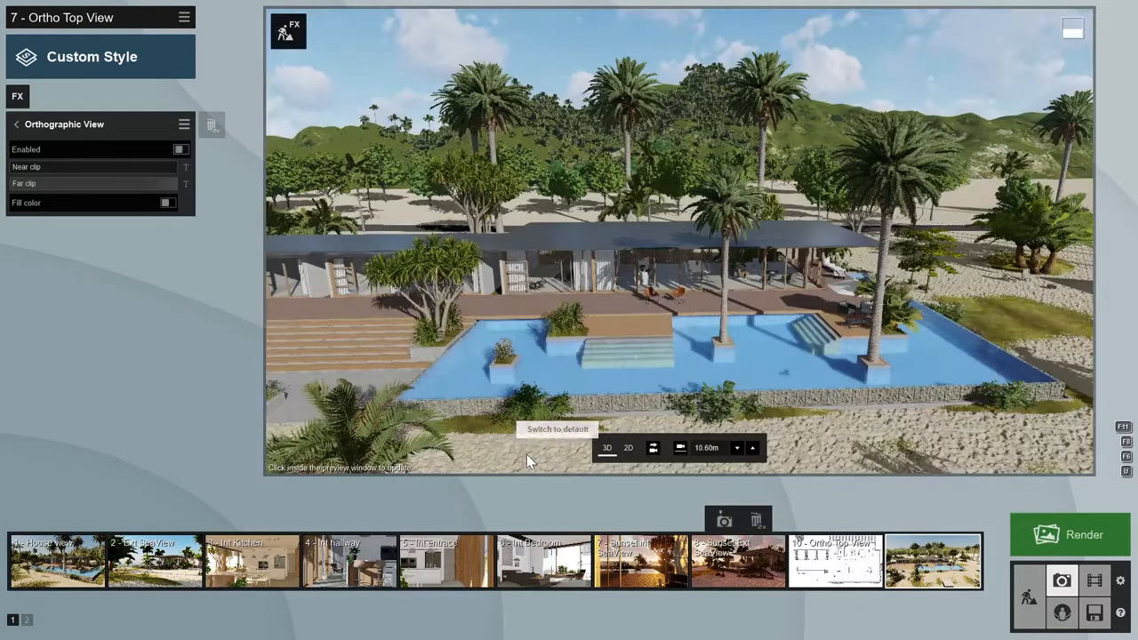
{"action": "left_click", "coordinate": [628, 449]}
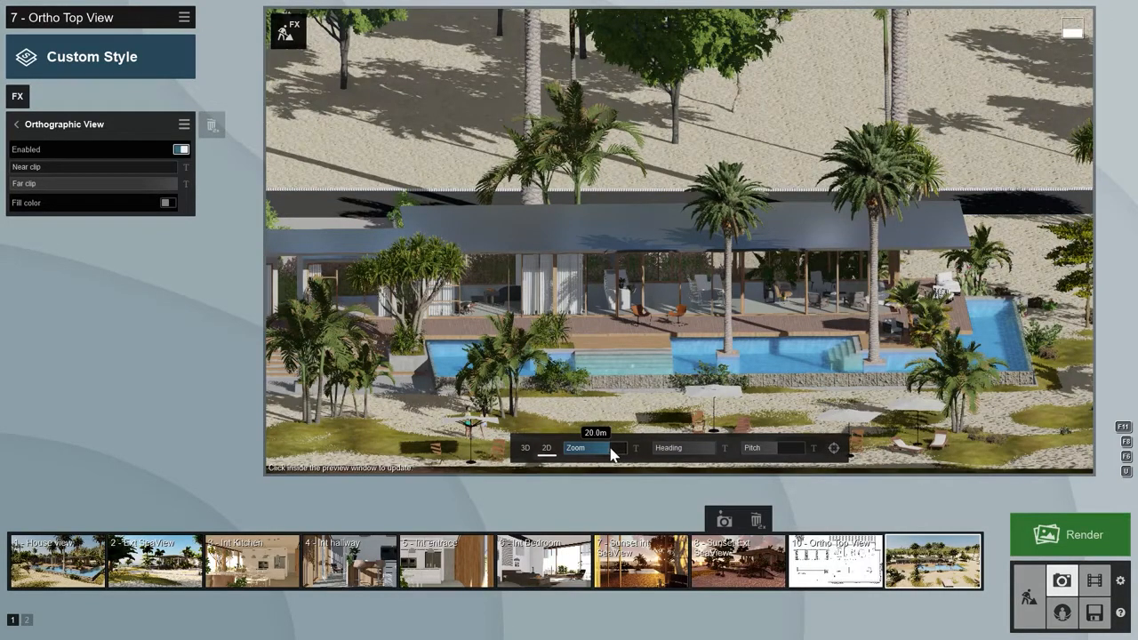
- Adjust the orthographic camera's zoom and heading, and set its pitch to 90° to look straight down on the house
{"action": "left_click_drag", "start_coordinate": [610, 448], "coordinate": [611, 453]}
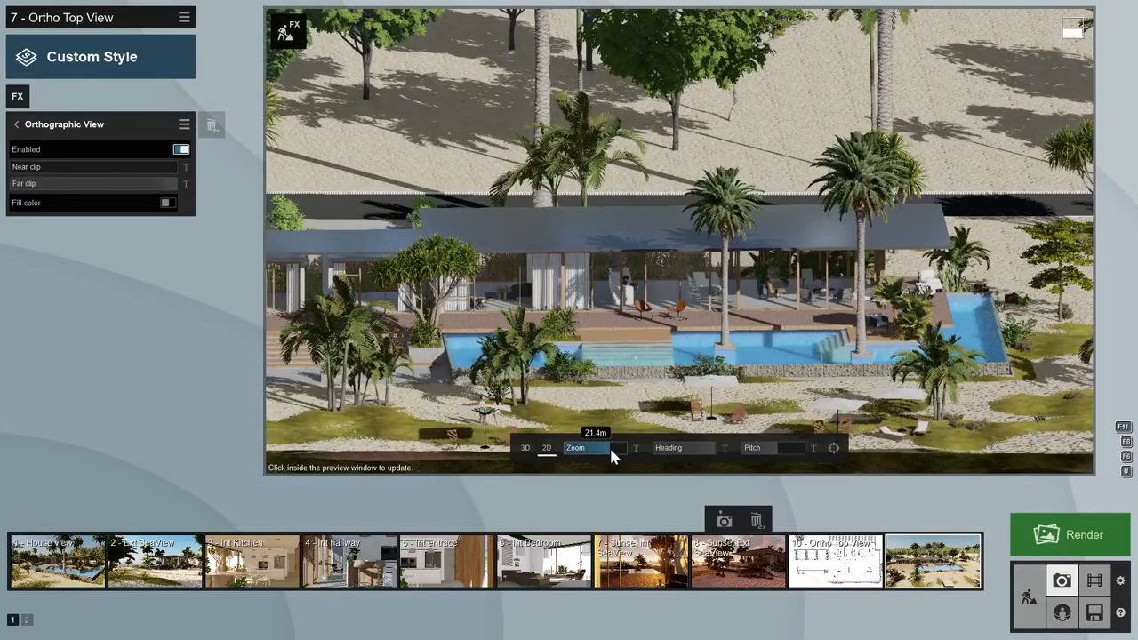
{"action": "left_click", "coordinate": [709, 455]}
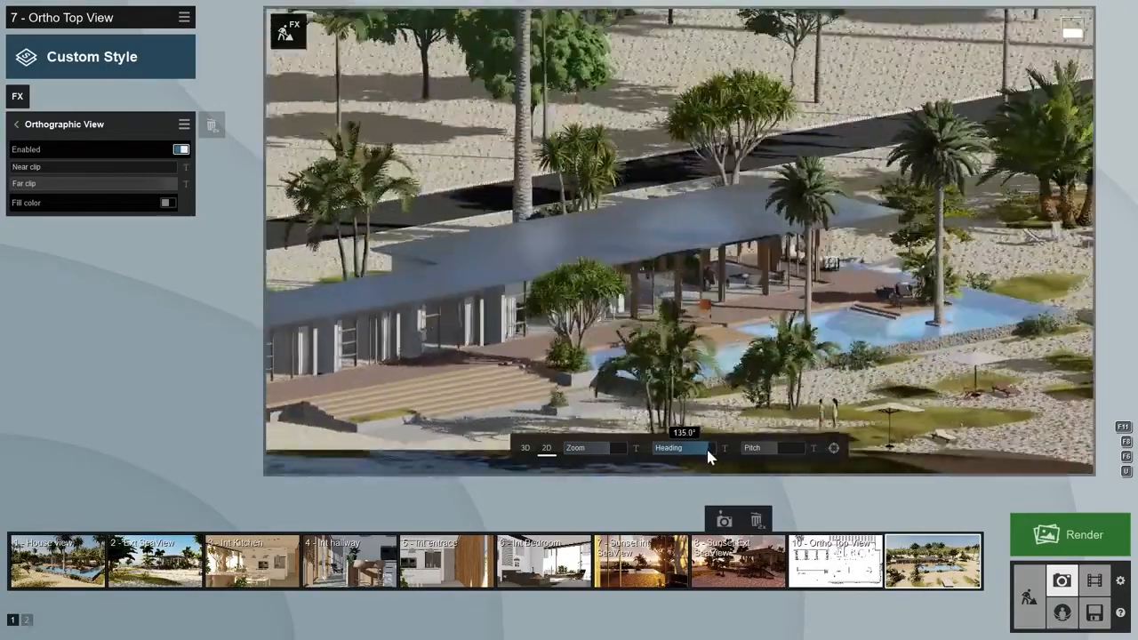
{"action": "mouse_move", "coordinate": [708, 455]}
{"action": "left_mouse_down"}
{"action": "mouse_move", "coordinate": [669, 456]}
{"action": "mouse_move", "coordinate": [720, 462]}
{"action": "left_mouse_up"}
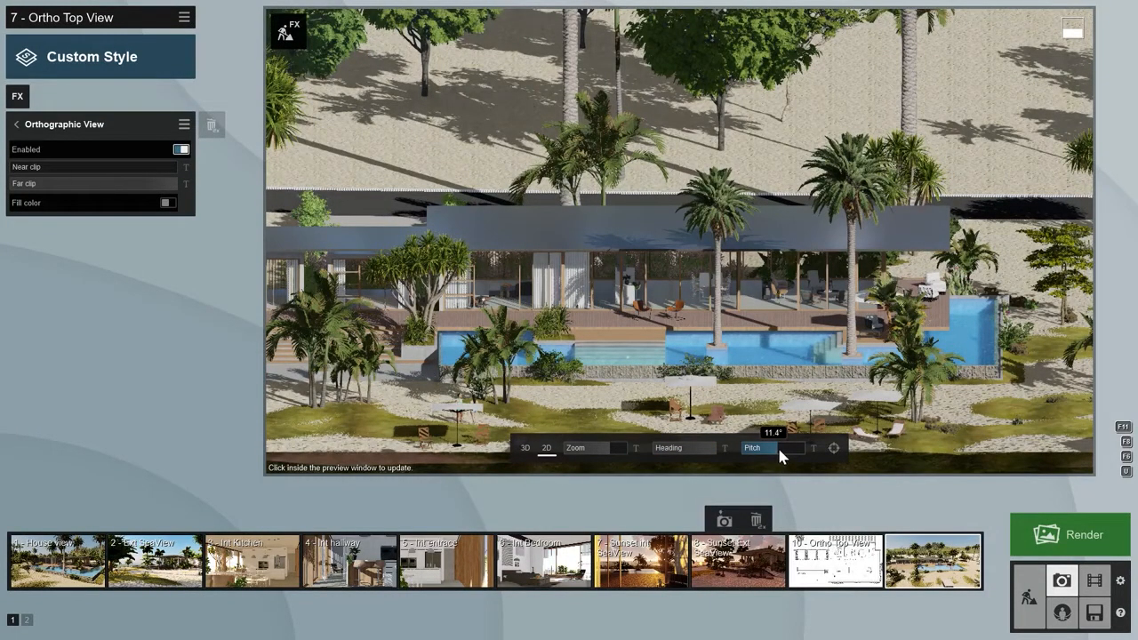
{"action": "left_click", "coordinate": [778, 456]}
{"action": "left_click_drag", "start_coordinate": [778, 450], "coordinate": [809, 458]}
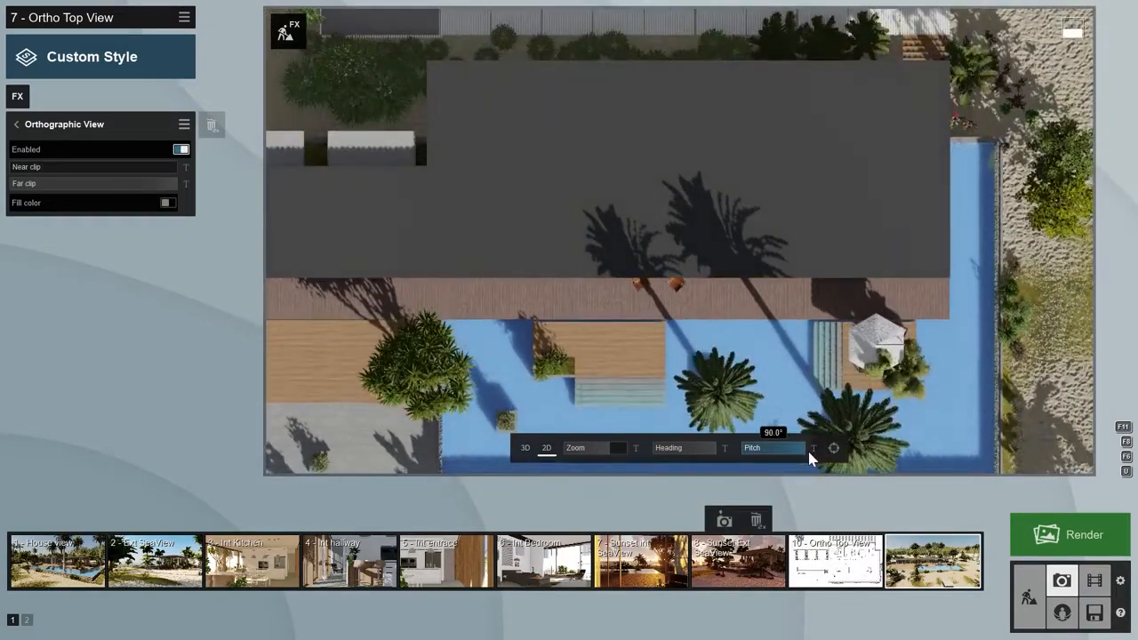
- Zoom in and reposition the top view so that the house roof and front deck fill the frame
{"action": "left_click", "coordinate": [698, 232]}
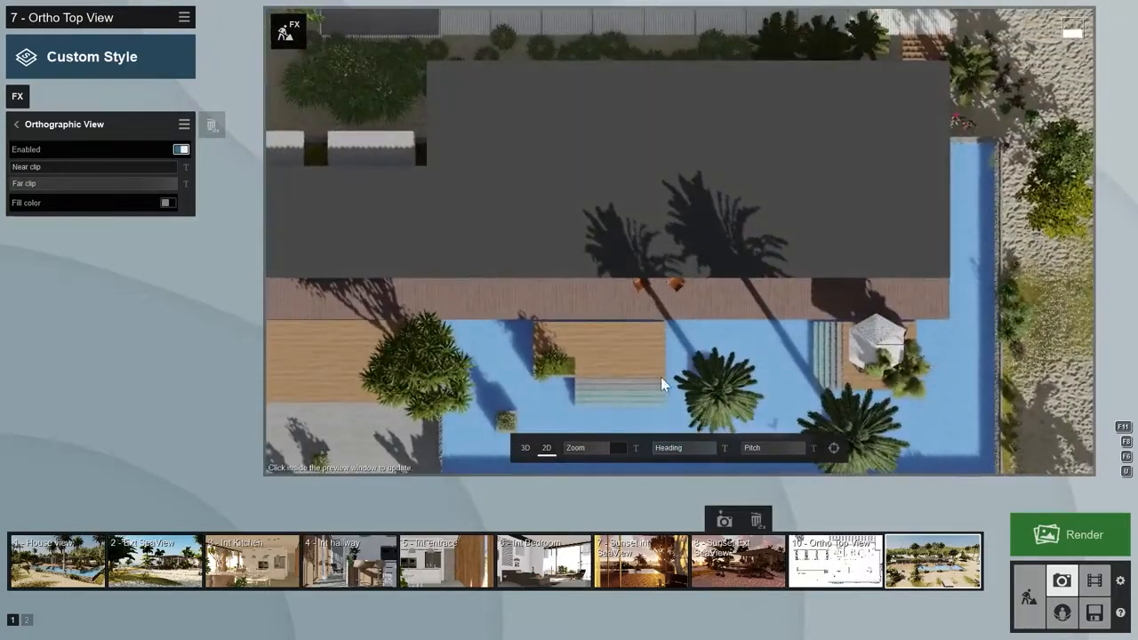
{"action": "left_click_drag", "start_coordinate": [625, 452], "coordinate": [774, 430]}
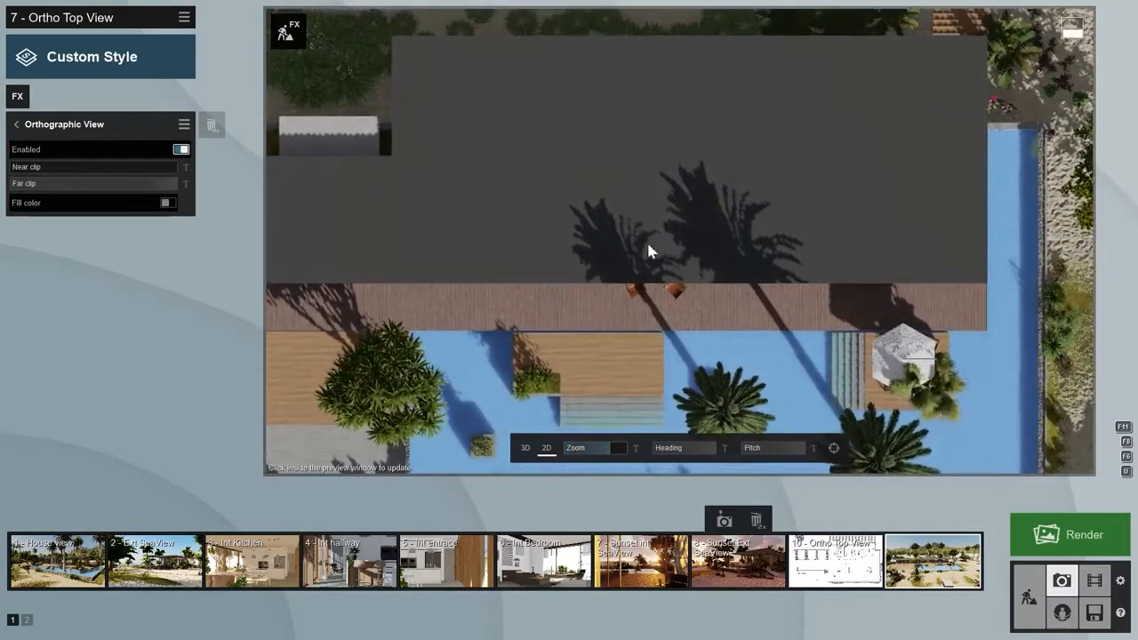
{"action": "left_click", "coordinate": [655, 176]}
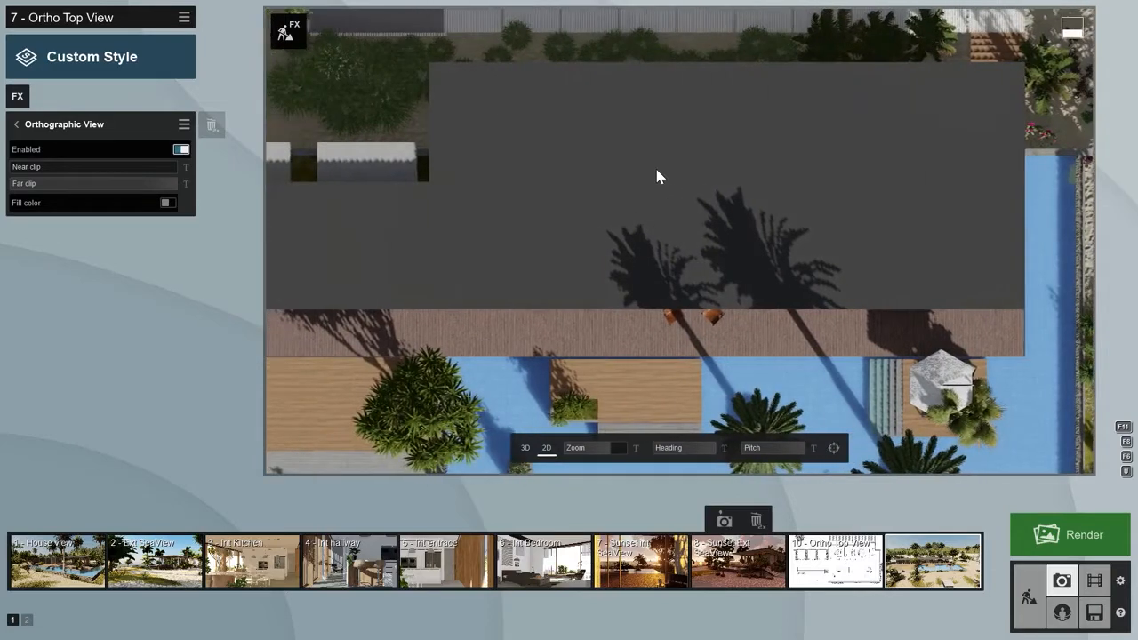
{"action": "middle_click_drag", "start_coordinate": [667, 216], "coordinate": [646, 269]}
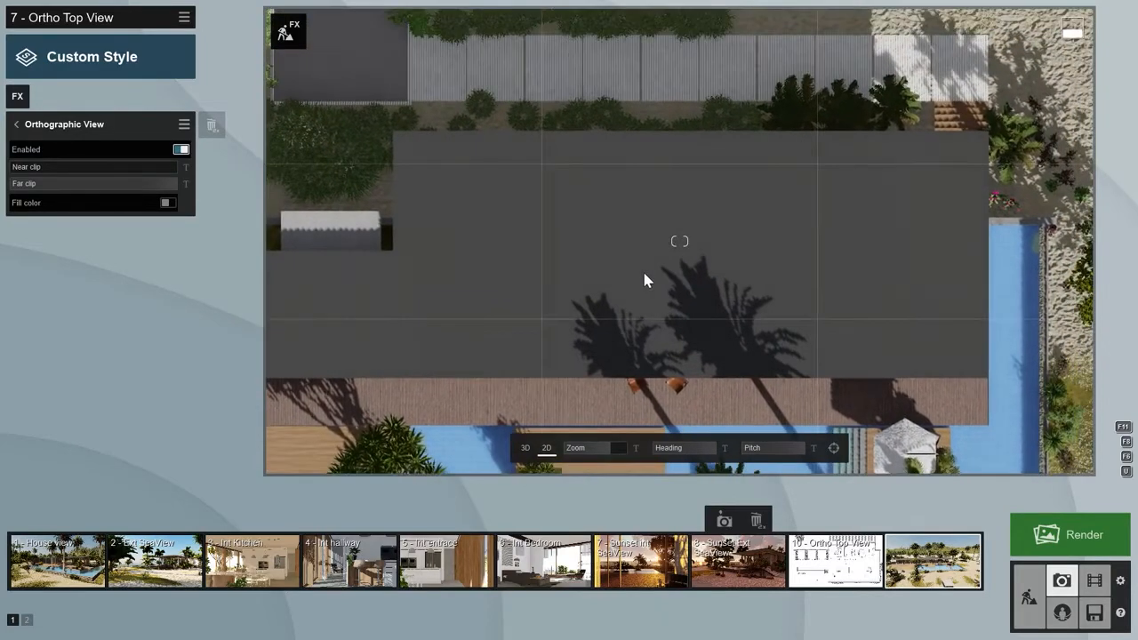
{"action": "scroll", "coordinate": [646, 276], "scroll_direction": "up", "scroll_amount": 2}
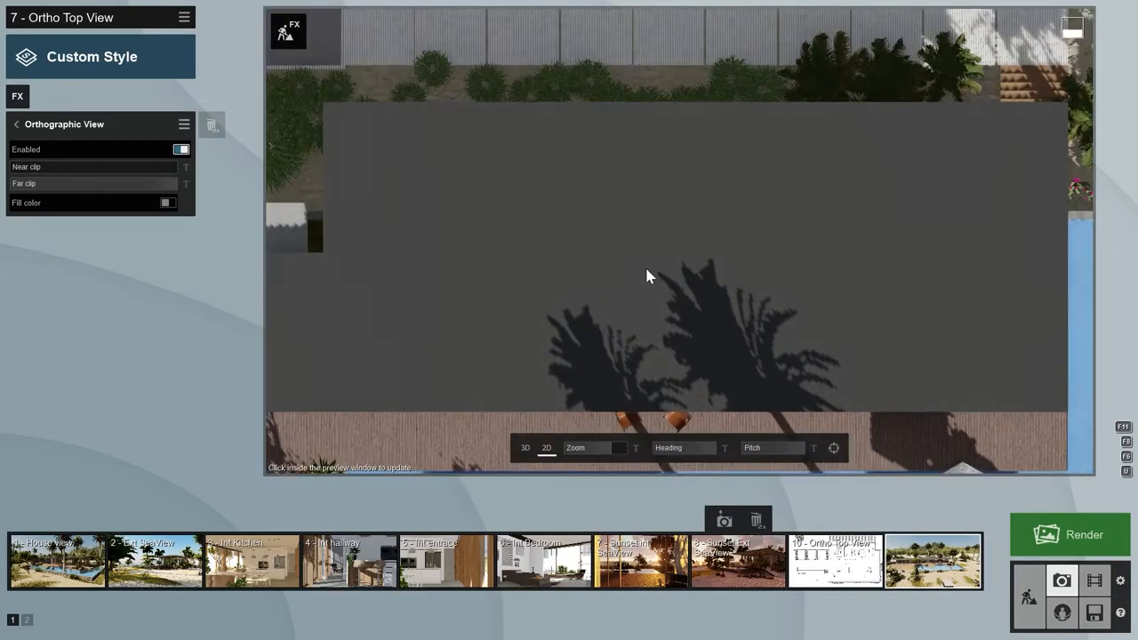
{"action": "middle_click_drag", "start_coordinate": [647, 279], "coordinate": [649, 223]}
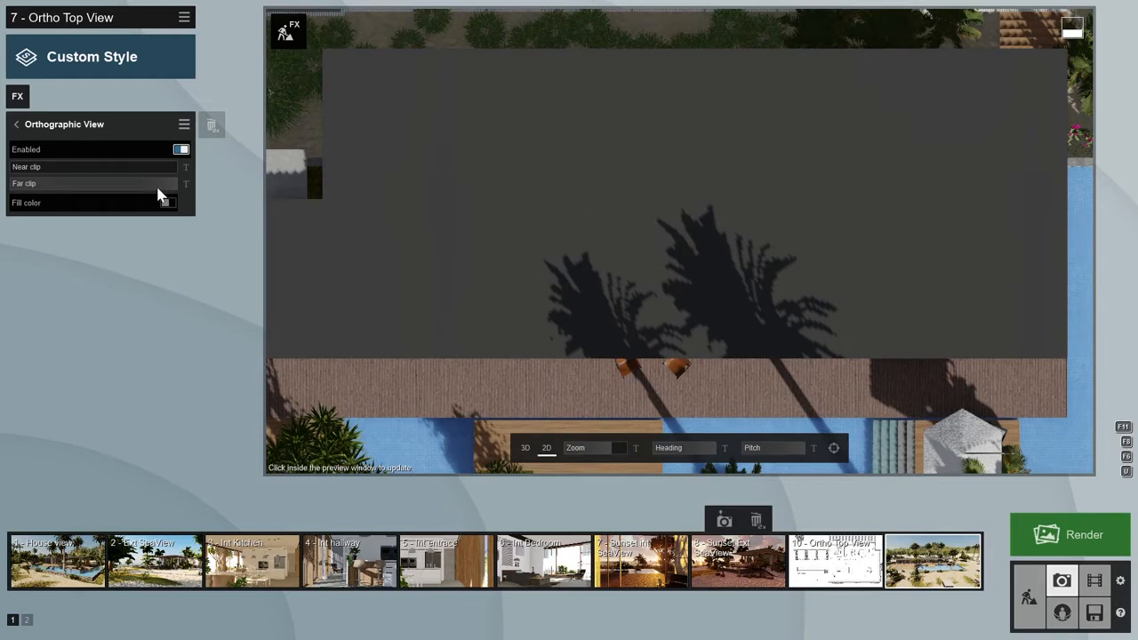
- Raise the near clip distance far enough to cut away the roof and expose the furnished interior
{"action": "mouse_move", "coordinate": [18, 168]}
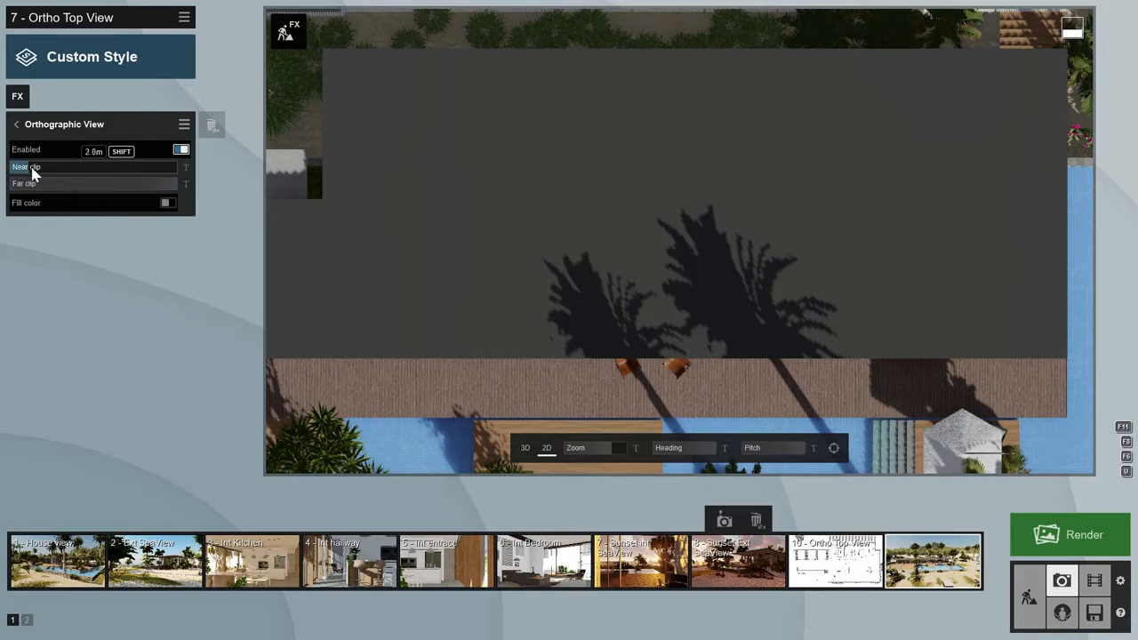
{"action": "left_click_drag", "start_coordinate": [47, 171], "coordinate": [75, 175]}
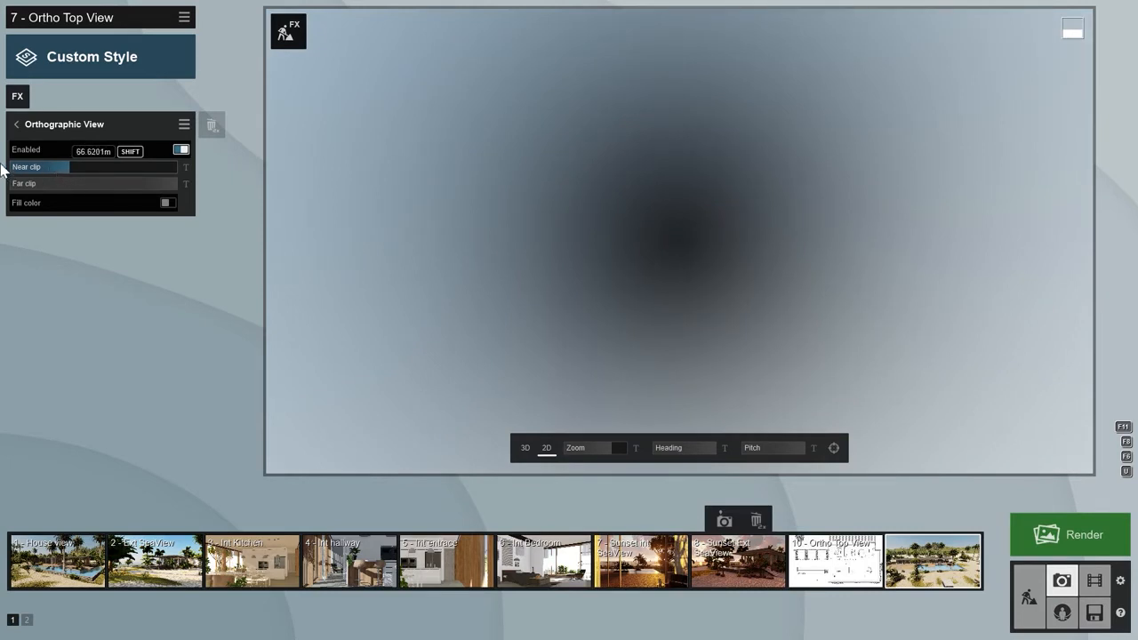
{"action": "mouse_move", "coordinate": [3, 155]}
{"action": "left_mouse_down"}
{"action": "mouse_move", "coordinate": [3, 178]}
{"action": "mouse_move", "coordinate": [3, 165]}
{"action": "left_mouse_up"}
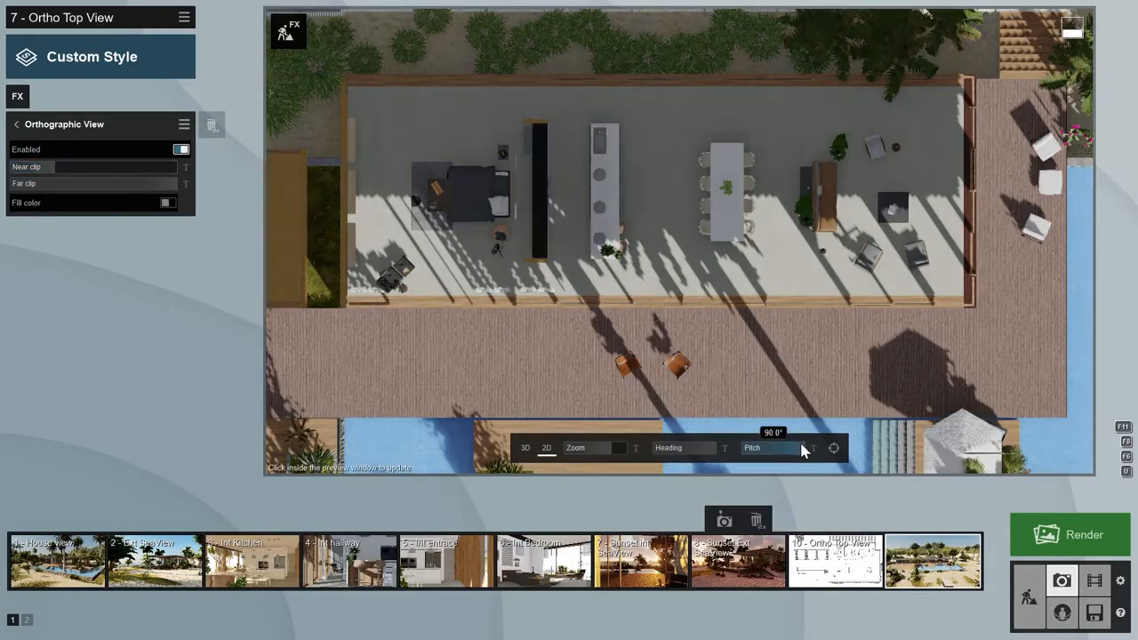
- Set the camera pitch to 0° for a section view and reduce the far clip to about 40.2 m
{"action": "left_click_drag", "start_coordinate": [803, 447], "coordinate": [773, 446]}
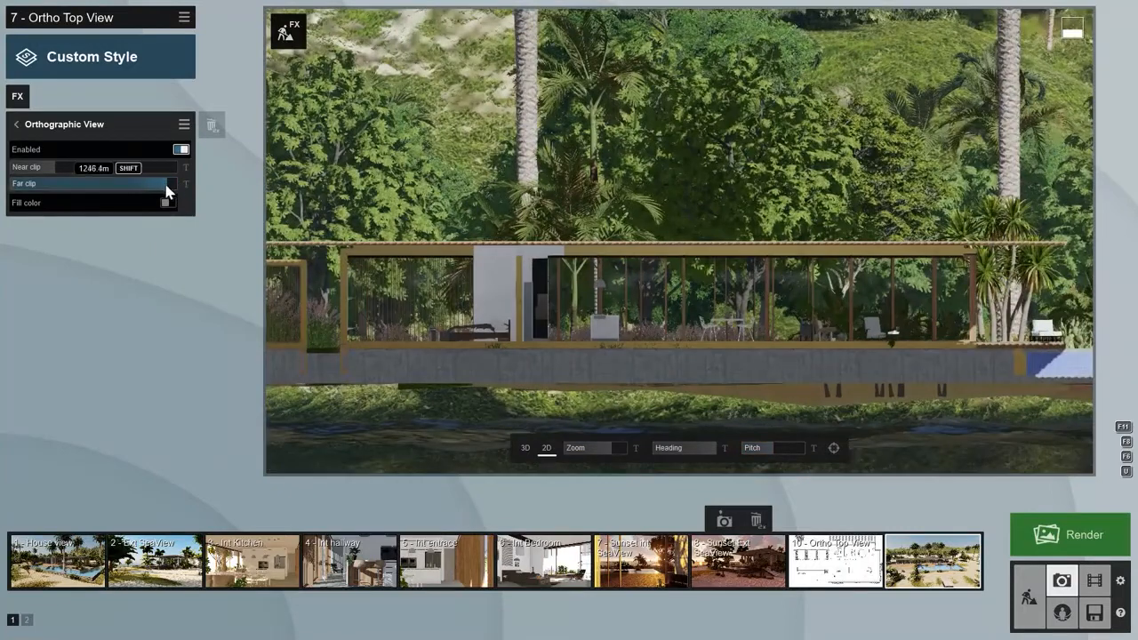
{"action": "left_click_drag", "start_coordinate": [92, 190], "coordinate": [61, 190]}
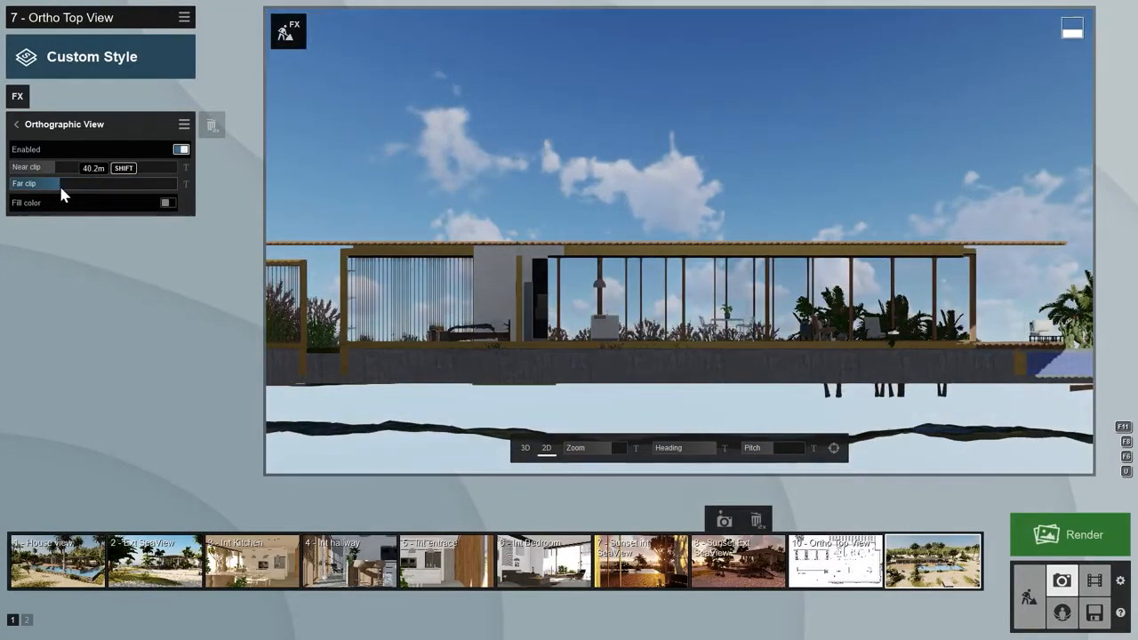
- Try a white fill color behind the clipped section, then turn the fill color off again
{"action": "left_click", "coordinate": [166, 203]}
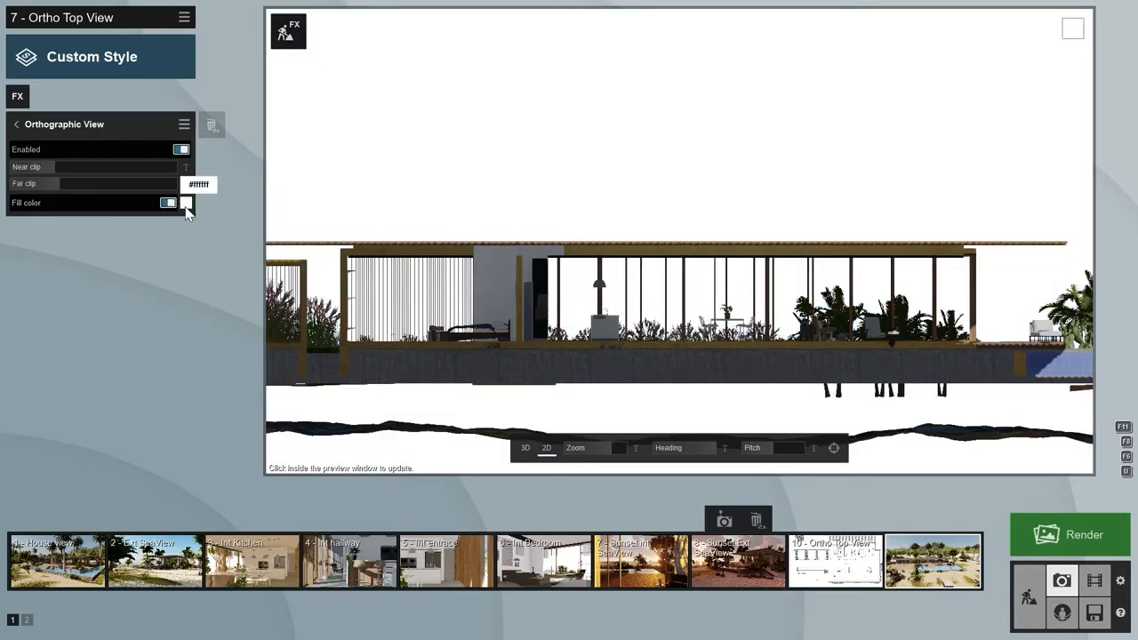
{"action": "left_click", "coordinate": [186, 206]}
{"action": "left_click", "coordinate": [207, 219]}
{"action": "left_click_drag", "start_coordinate": [207, 225], "coordinate": [203, 198]}
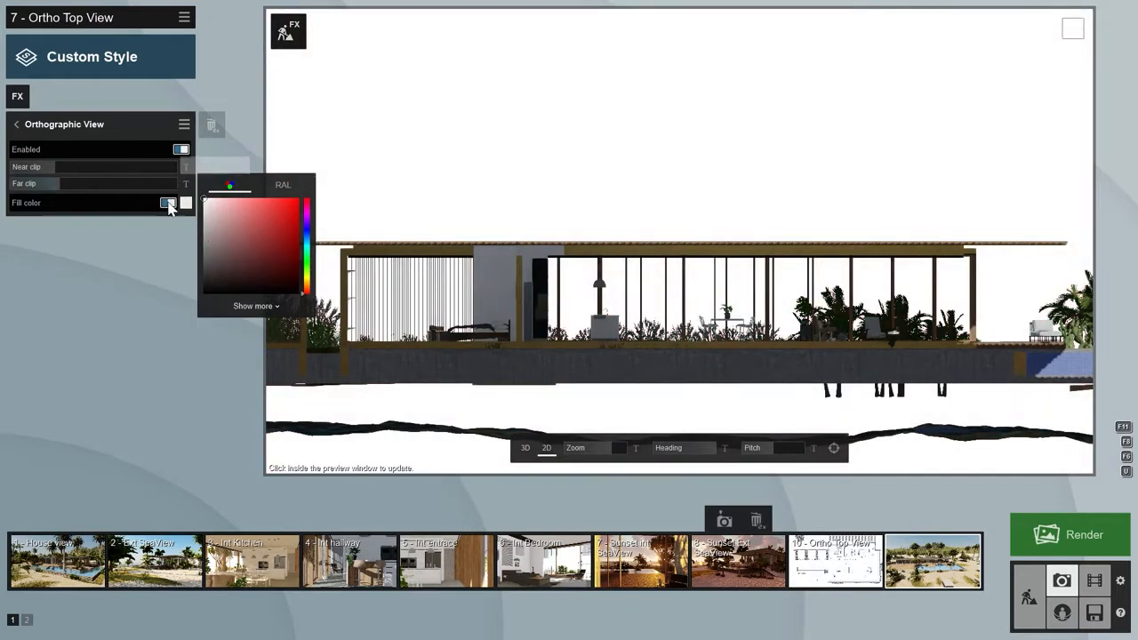
{"action": "left_click", "coordinate": [169, 204]}
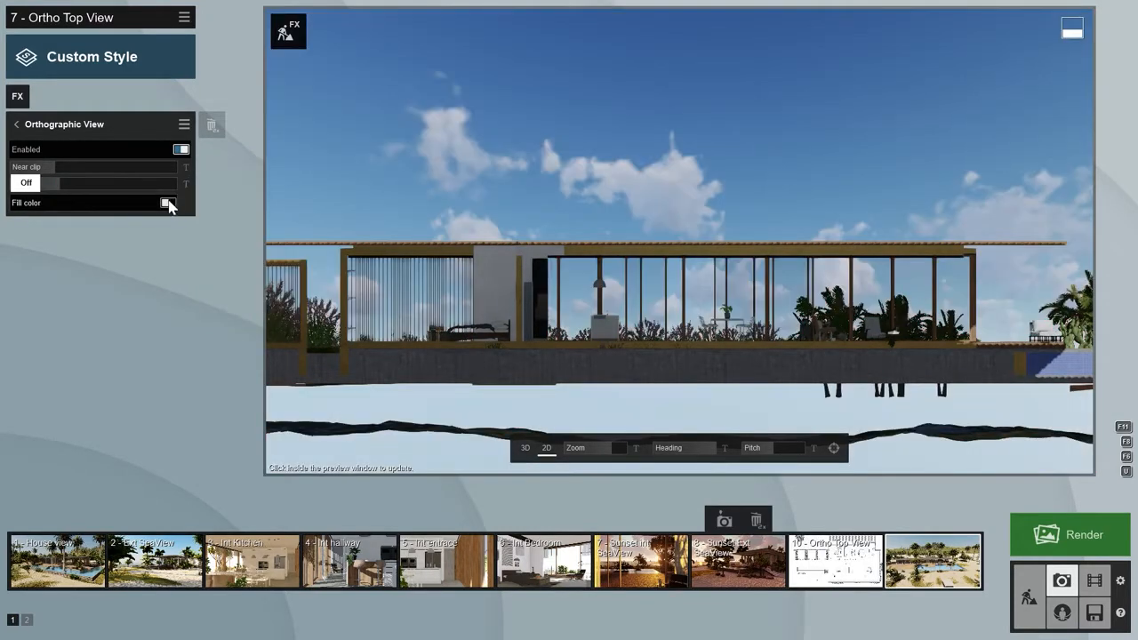
- Apply the Overcast style to the photo and set the camera pitch to 90° for the top view
{"action": "left_click", "coordinate": [17, 129]}
{"action": "left_click", "coordinate": [72, 55]}
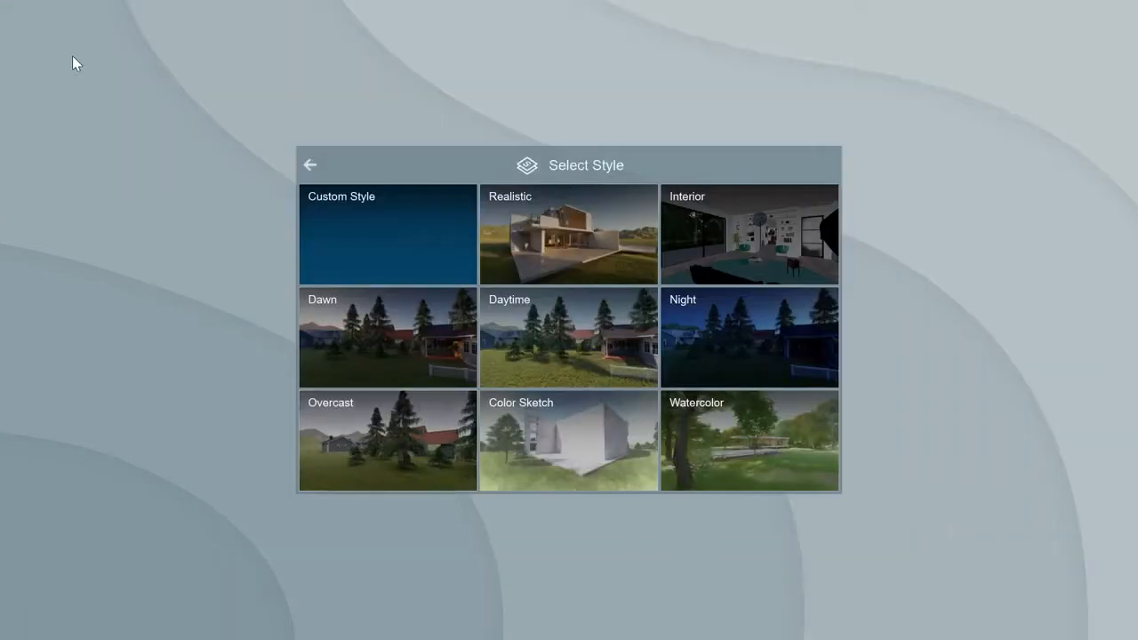
{"action": "left_click", "coordinate": [378, 410]}
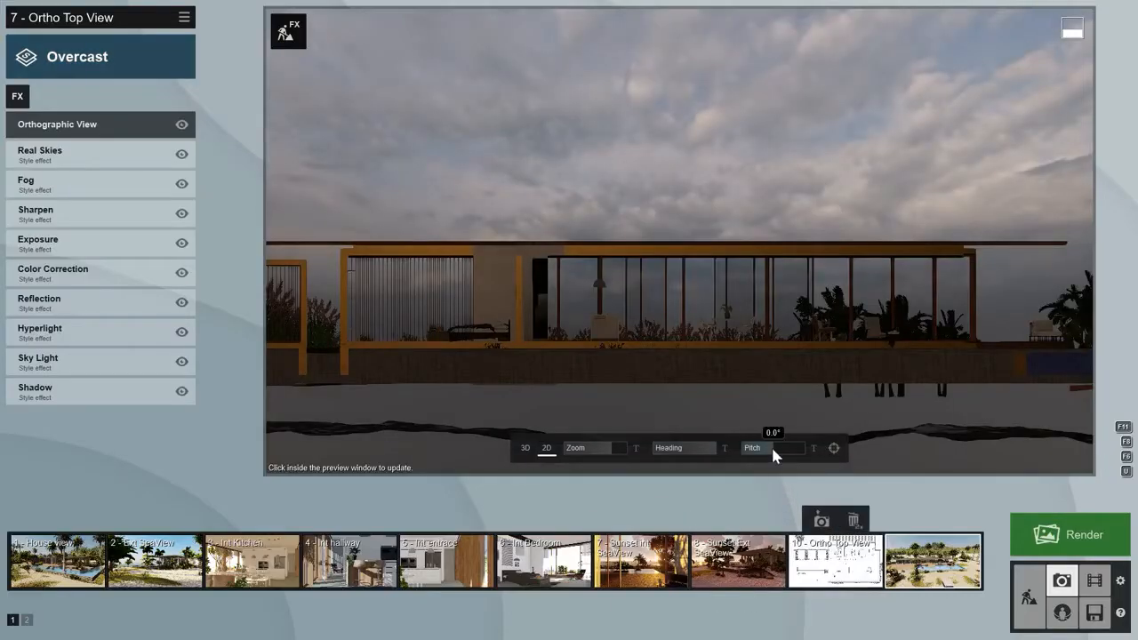
{"action": "left_click_drag", "start_coordinate": [771, 444], "coordinate": [809, 446]}
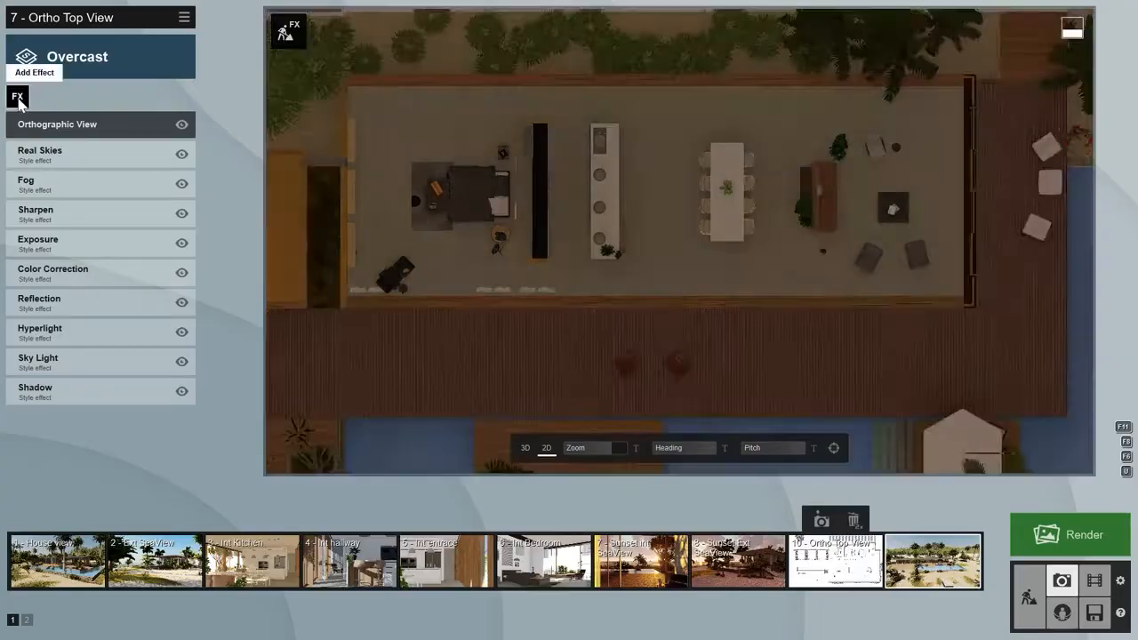
- Add the Blueprint photo effect to the top view and increase its grid scale
{"action": "left_click", "coordinate": [17, 98]}
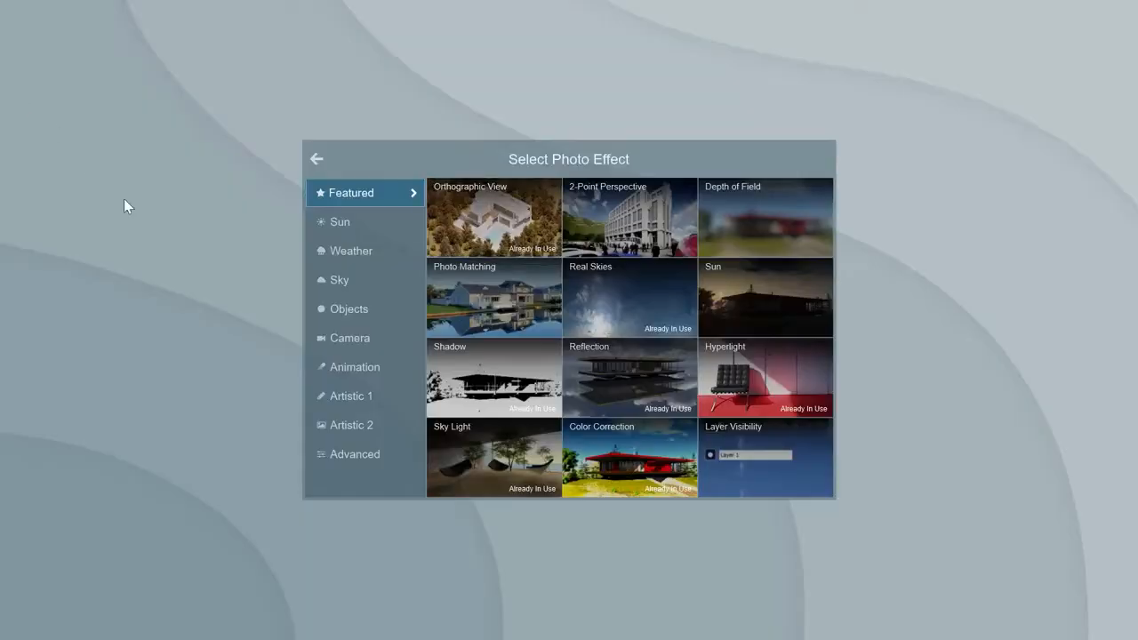
{"action": "left_click", "coordinate": [349, 424]}
{"action": "left_click", "coordinate": [771, 377]}
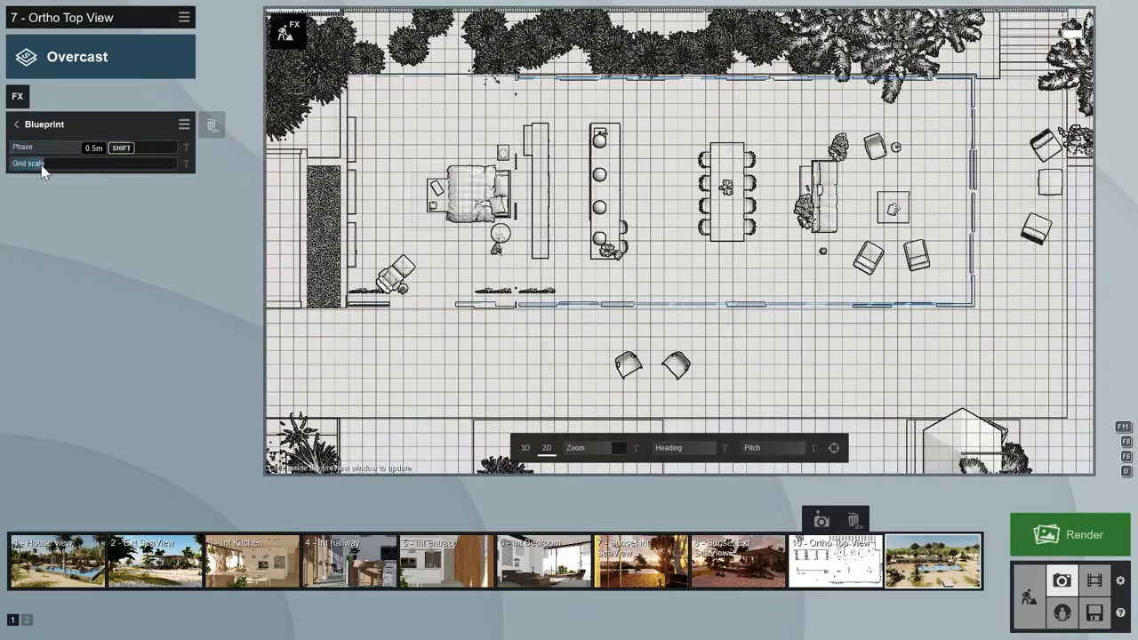
{"action": "left_click_drag", "start_coordinate": [56, 169], "coordinate": [71, 177]}
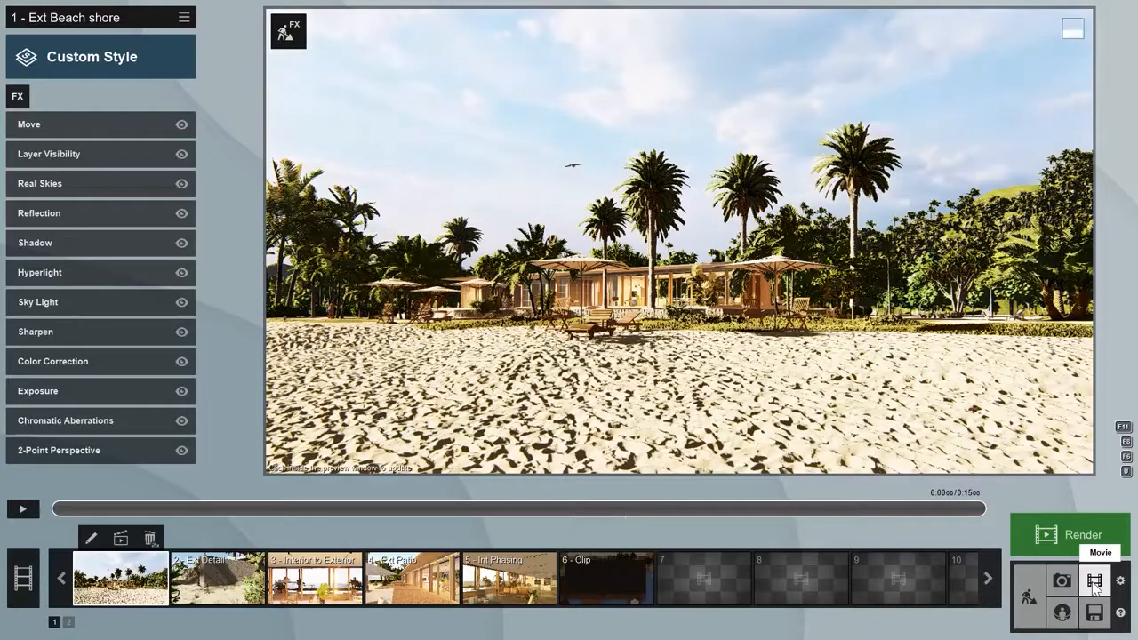
- Start recording a new movie clip in slot 7 and capture the beach view as its first camera keyframe
{"action": "left_click", "coordinate": [715, 580]}
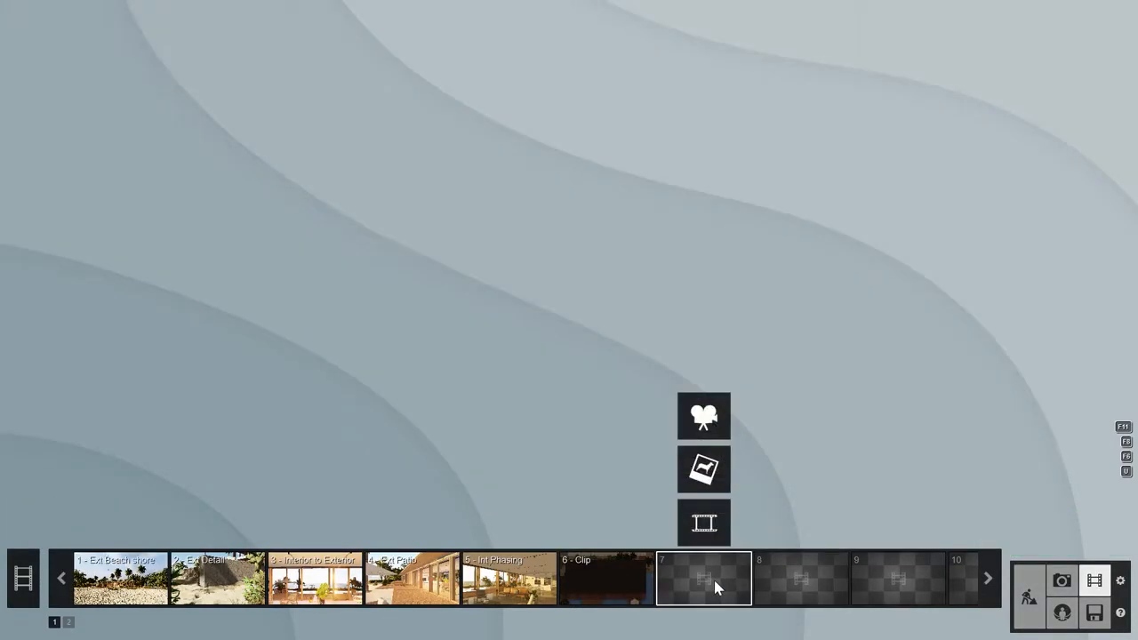
{"action": "left_click", "coordinate": [707, 419]}
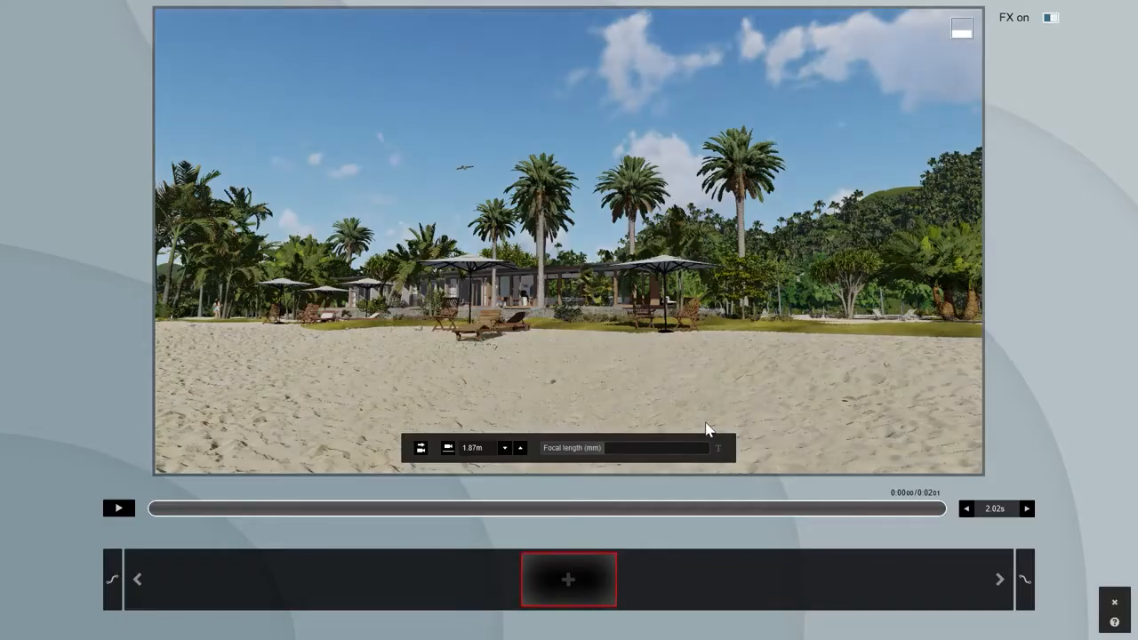
{"action": "left_click", "coordinate": [570, 580]}
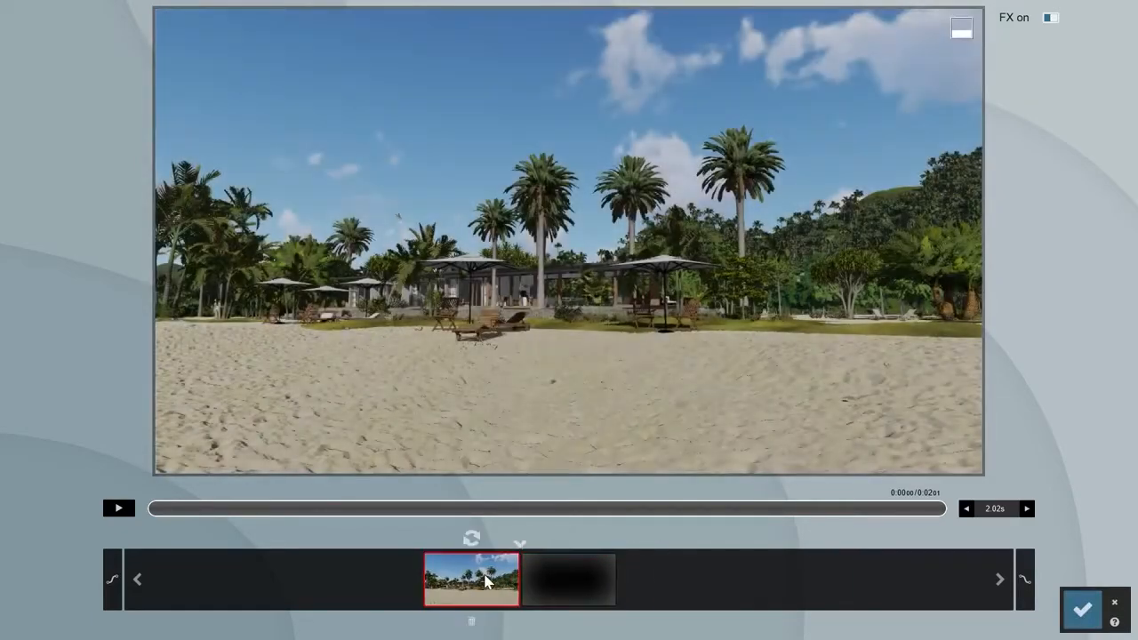
- Replace the clip's keyframe with a closer top-down view of the house and save the recorded clip
{"action": "key", "text": "shift+1"}
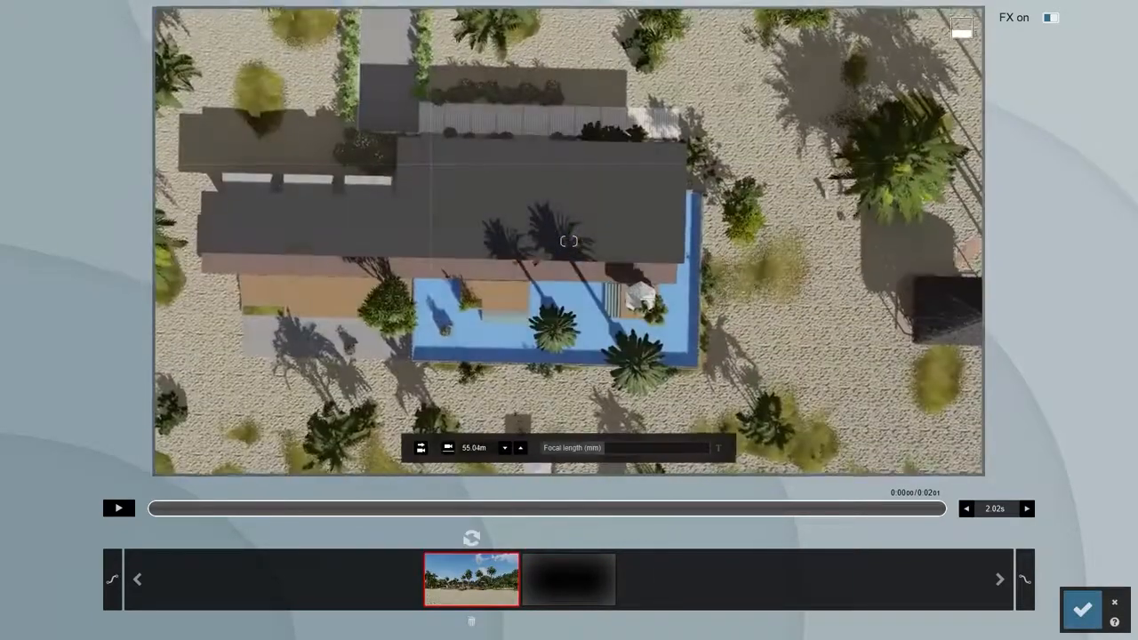
{"action": "scroll", "coordinate": [549, 243], "scroll_direction": "up", "scroll_amount": 3}
{"action": "middle_click_drag", "start_coordinate": [548, 221], "coordinate": [241, 399]}
{"action": "left_click", "coordinate": [471, 538]}
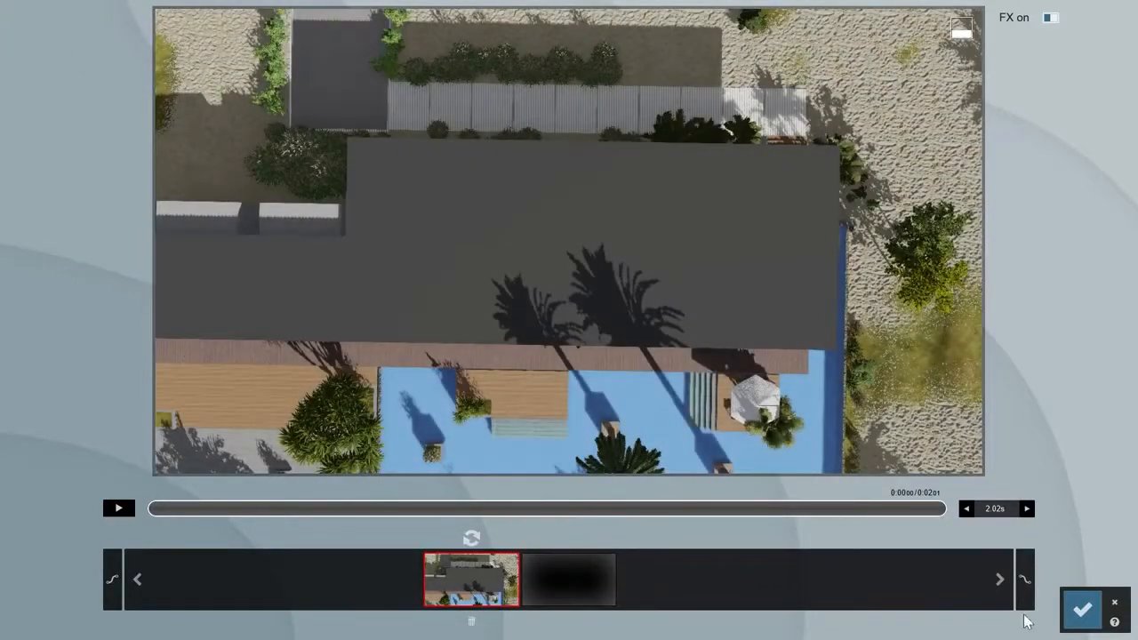
{"action": "left_click", "coordinate": [1082, 611]}
- Add the Orthographic View effect to clip 7 and open the clip for camera editing
{"action": "left_click", "coordinate": [17, 96]}
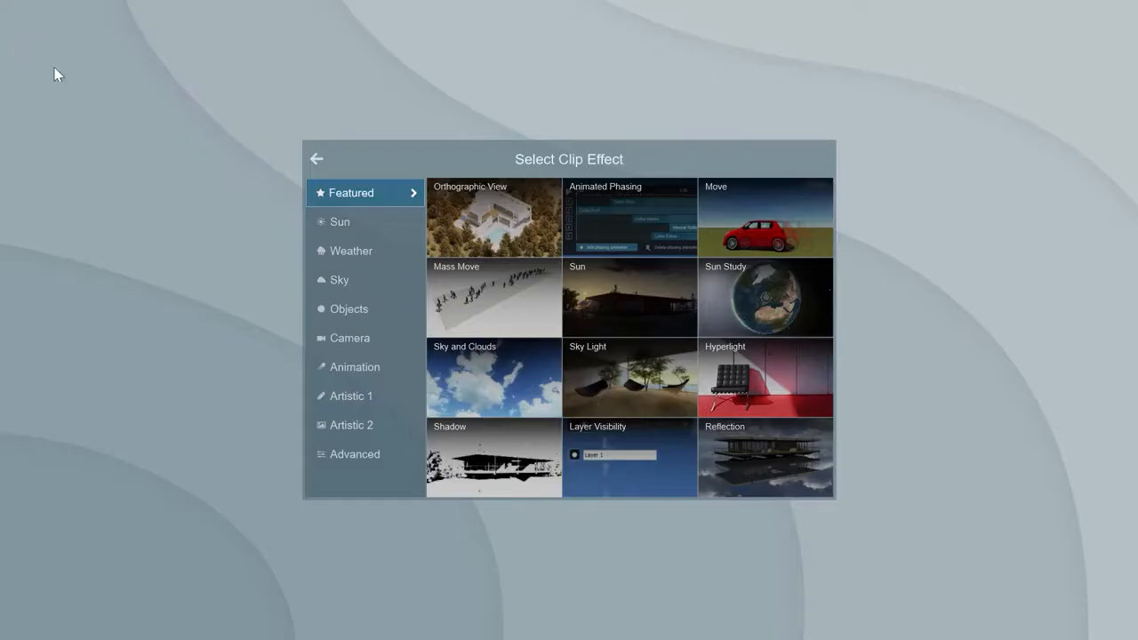
{"action": "left_click", "coordinate": [494, 209]}
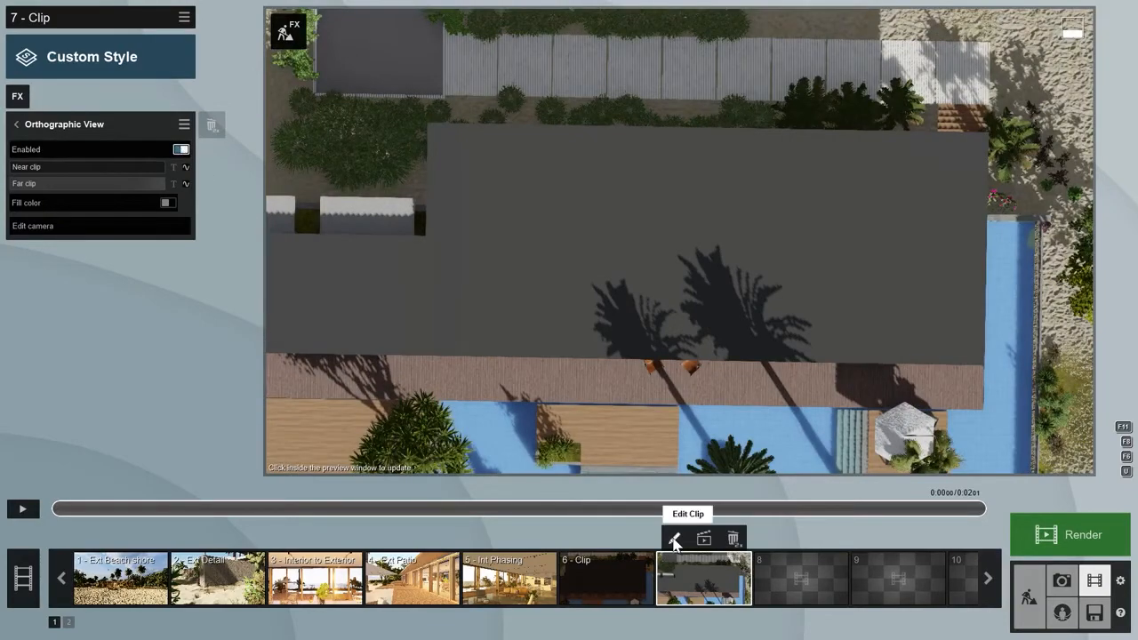
{"action": "left_click", "coordinate": [674, 538]}
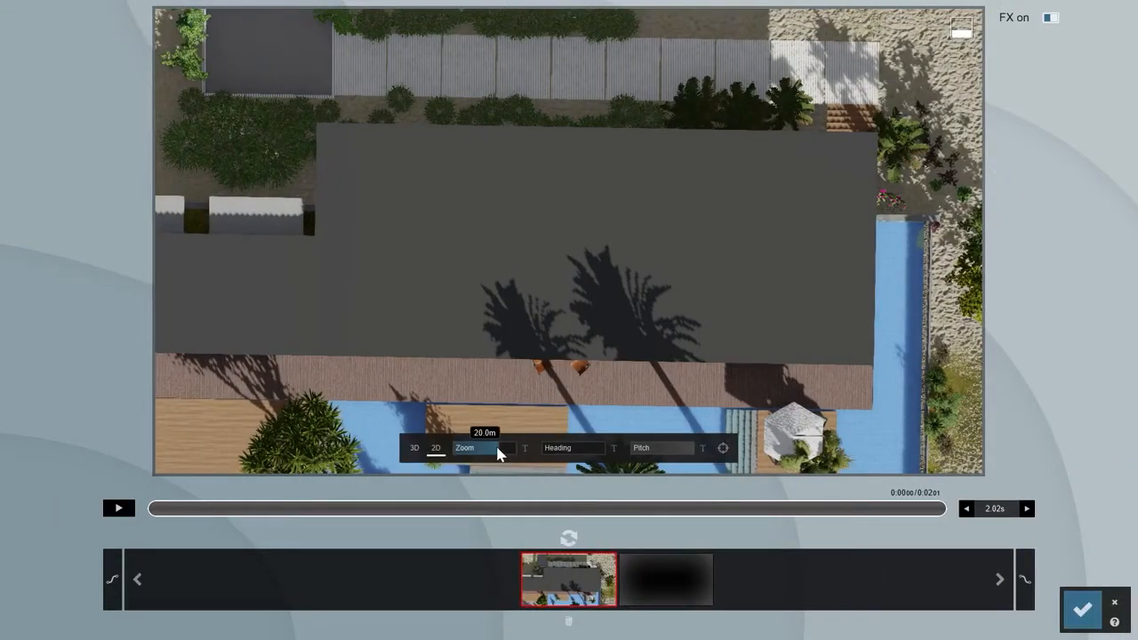
- Store a closer straight-down 2D view of the roof at 90° pitch in two camera keyframes and save the clip
{"action": "left_click_drag", "start_coordinate": [553, 452], "coordinate": [607, 460]}
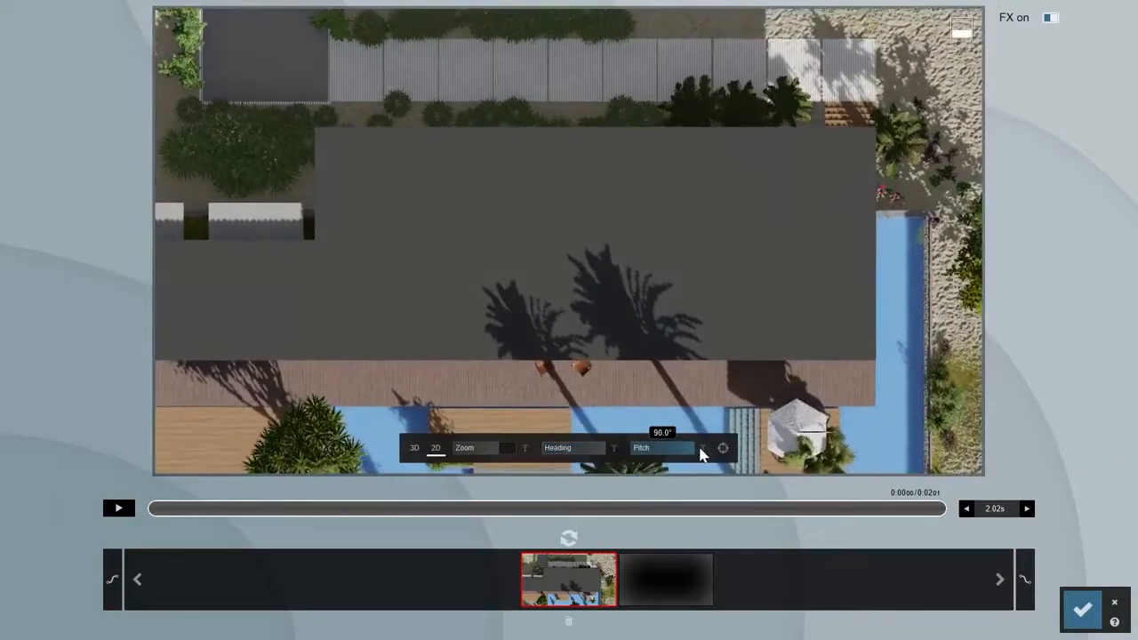
{"action": "left_click_drag", "start_coordinate": [500, 452], "coordinate": [475, 457]}
{"action": "left_click", "coordinate": [569, 537]}
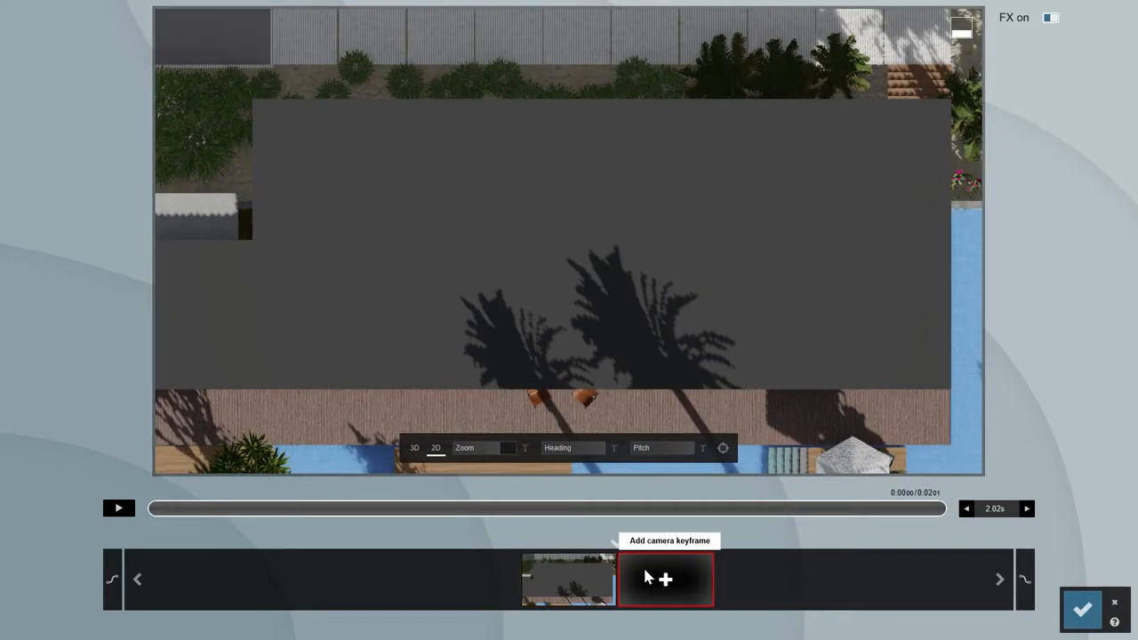
{"action": "left_click", "coordinate": [665, 579]}
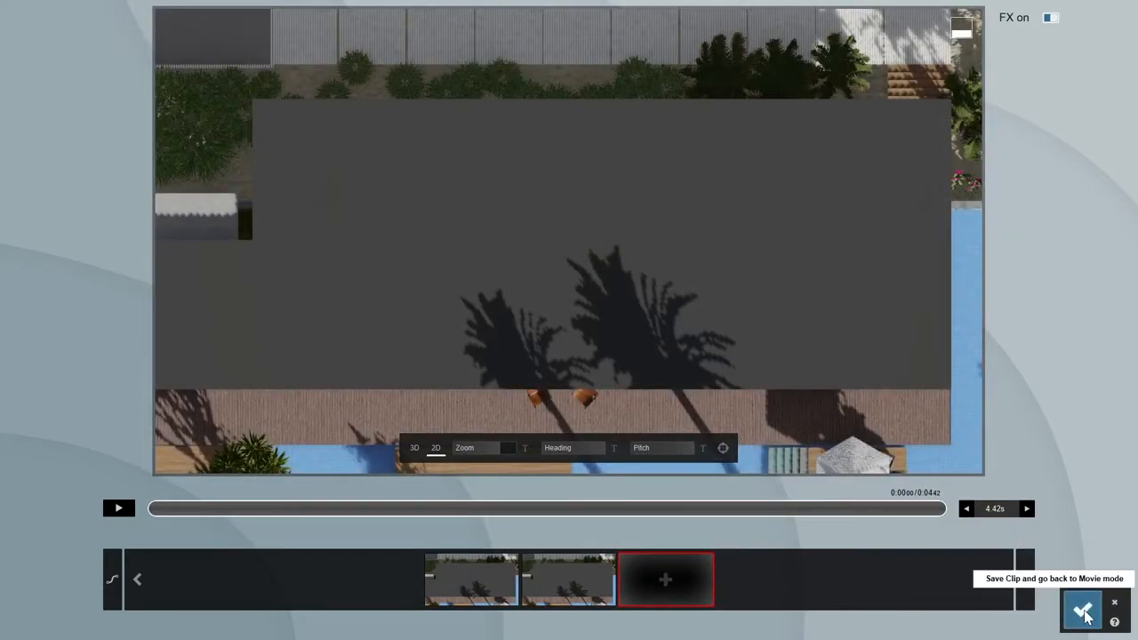
{"action": "left_click", "coordinate": [1084, 611]}
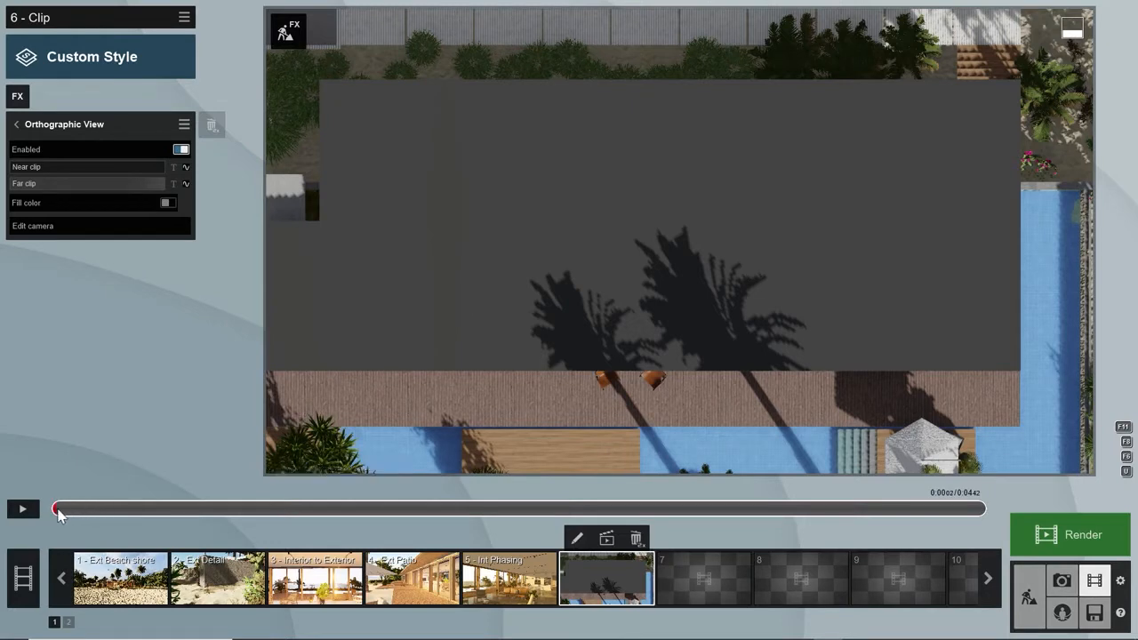
- Create a Near clip keyframe close to the start of the clip, keeping the whole roof in view
{"action": "left_click", "coordinate": [186, 167]}
{"action": "mouse_move", "coordinate": [19, 169]}
{"action": "left_mouse_down"}
{"action": "mouse_move", "coordinate": [49, 169]}
{"action": "mouse_move", "coordinate": [0, 180]}
{"action": "left_mouse_up"}
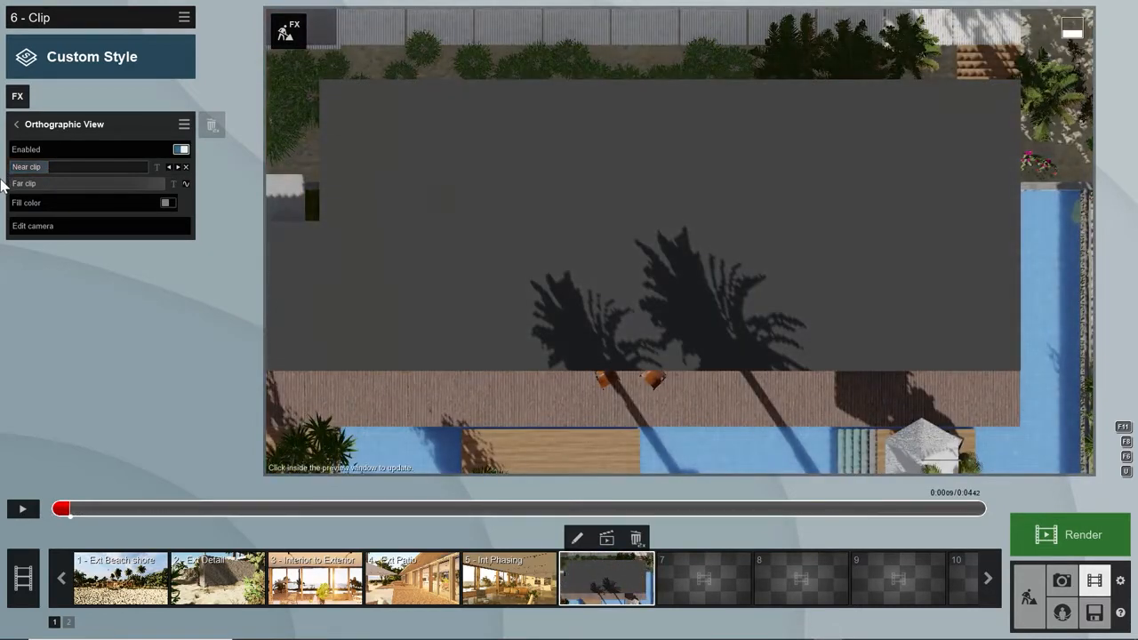
{"action": "left_click_drag", "start_coordinate": [73, 514], "coordinate": [147, 521]}
- Create a second Near clip keyframe at about 2 seconds that cuts away the roof, and play the clip
{"action": "left_click_drag", "start_coordinate": [276, 512], "coordinate": [425, 508]}
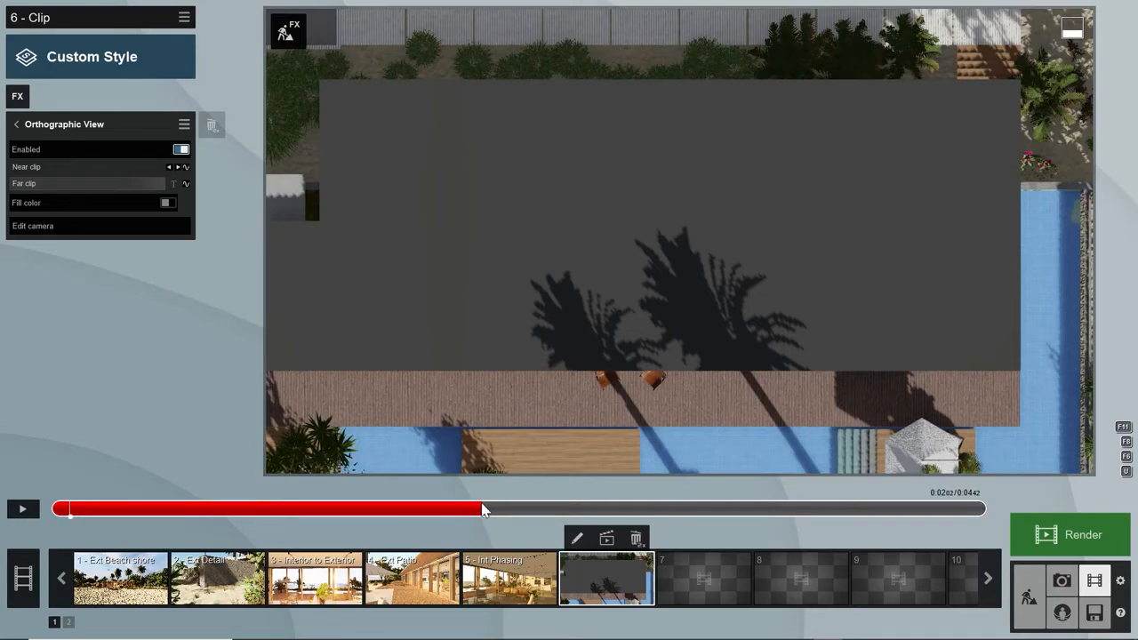
{"action": "left_click", "coordinate": [186, 167]}
{"action": "left_click_drag", "start_coordinate": [157, 166], "coordinate": [84, 165]}
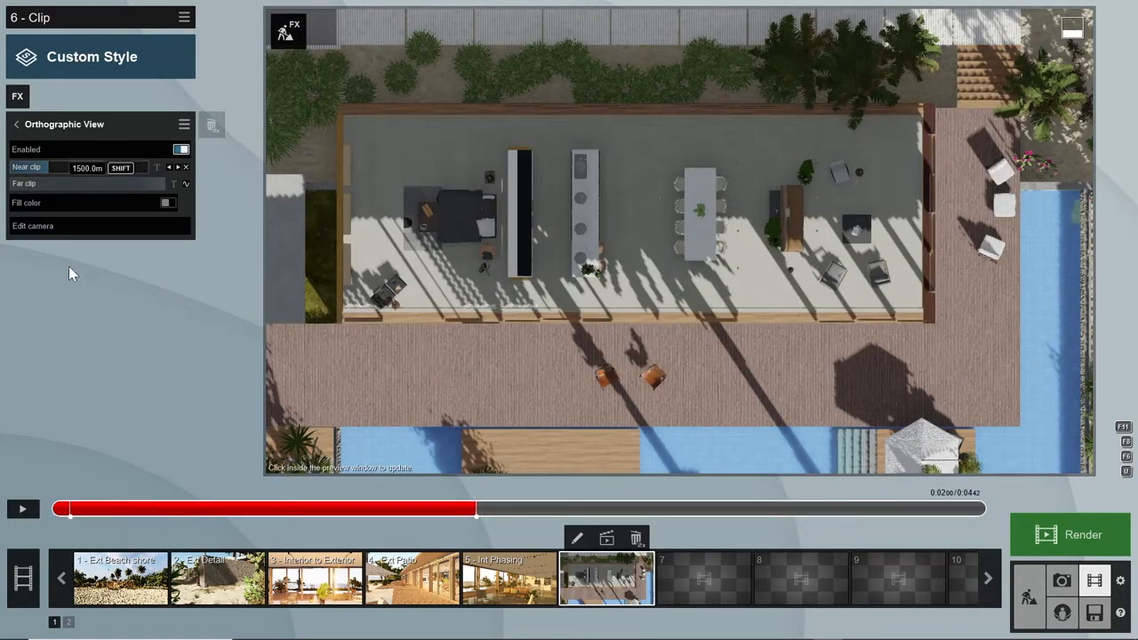
{"action": "left_click", "coordinate": [60, 508]}
{"action": "left_click", "coordinate": [22, 509]}
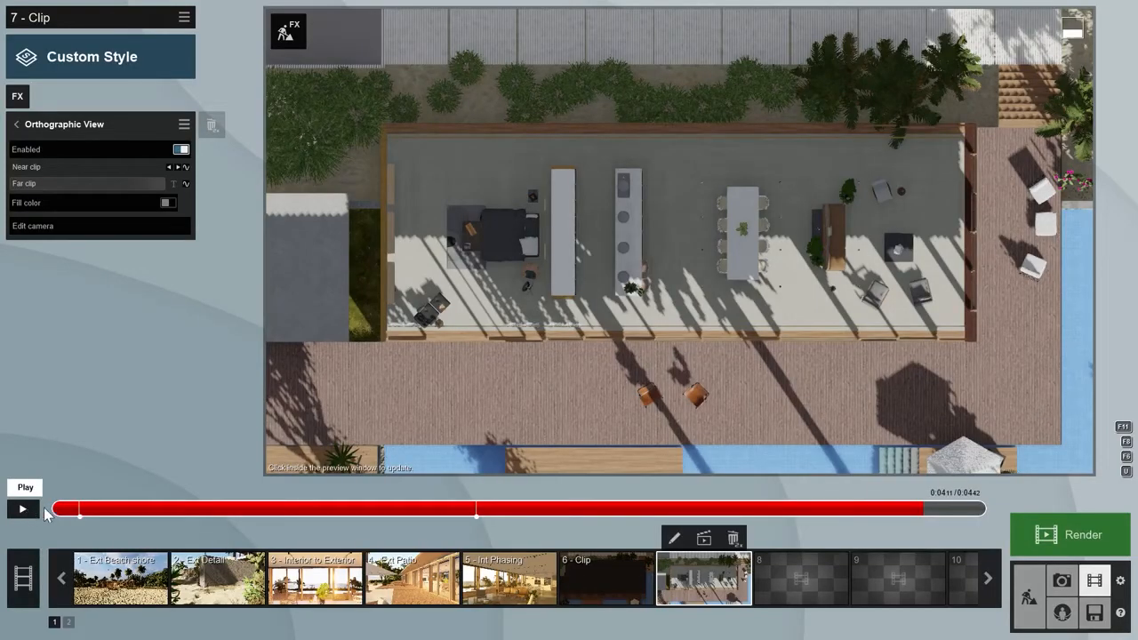
- Add two more camera keyframes to clip 7 with the view panned to the house's three small side rooms, and save the clip
{"action": "left_click", "coordinate": [676, 540]}
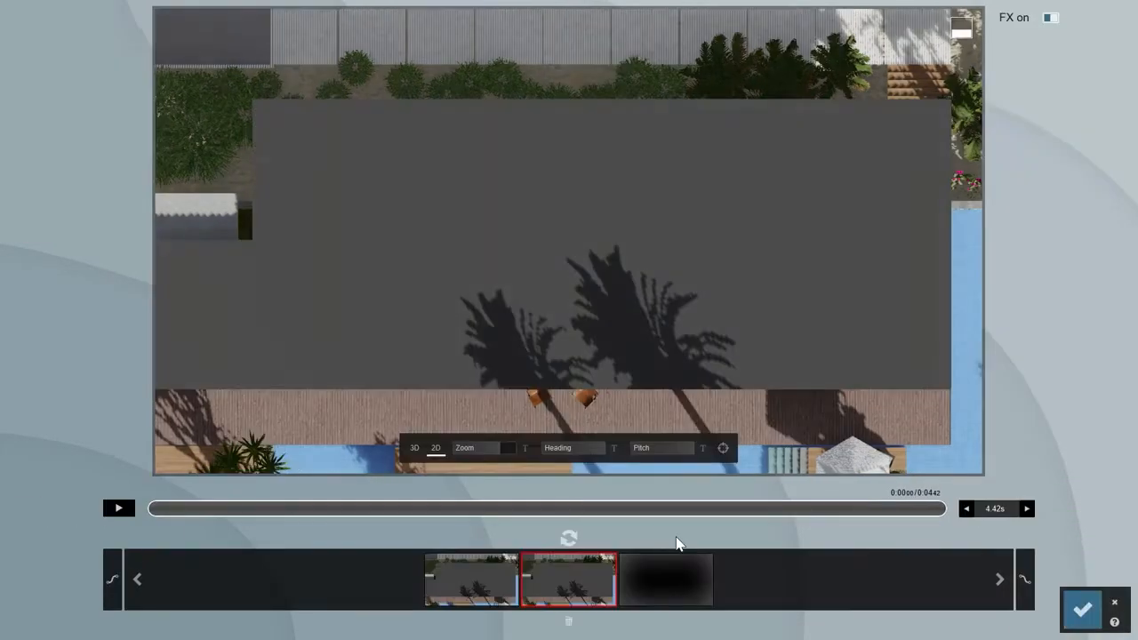
{"action": "mouse_move", "coordinate": [256, 326]}
{"action": "middle_mouse_down"}
{"action": "mouse_move", "coordinate": [338, 338]}
{"action": "mouse_move", "coordinate": [744, 315]}
{"action": "mouse_move", "coordinate": [774, 307]}
{"action": "mouse_move", "coordinate": [779, 286]}
{"action": "middle_mouse_up"}
{"action": "left_click", "coordinate": [667, 579]}
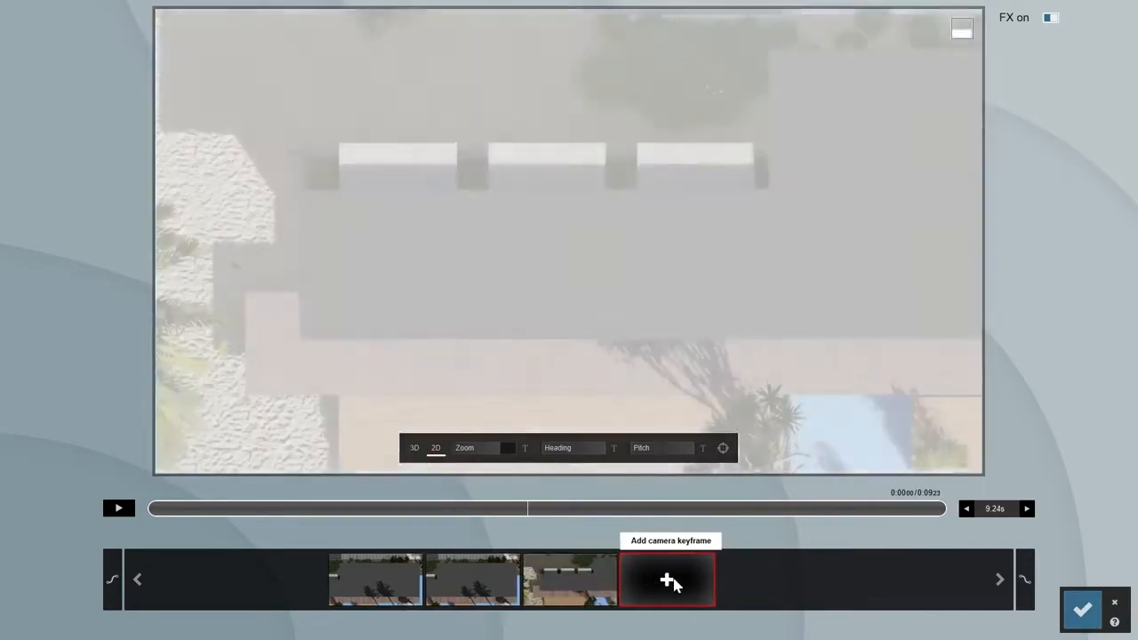
{"action": "left_click", "coordinate": [671, 579]}
{"action": "left_click", "coordinate": [1084, 611]}
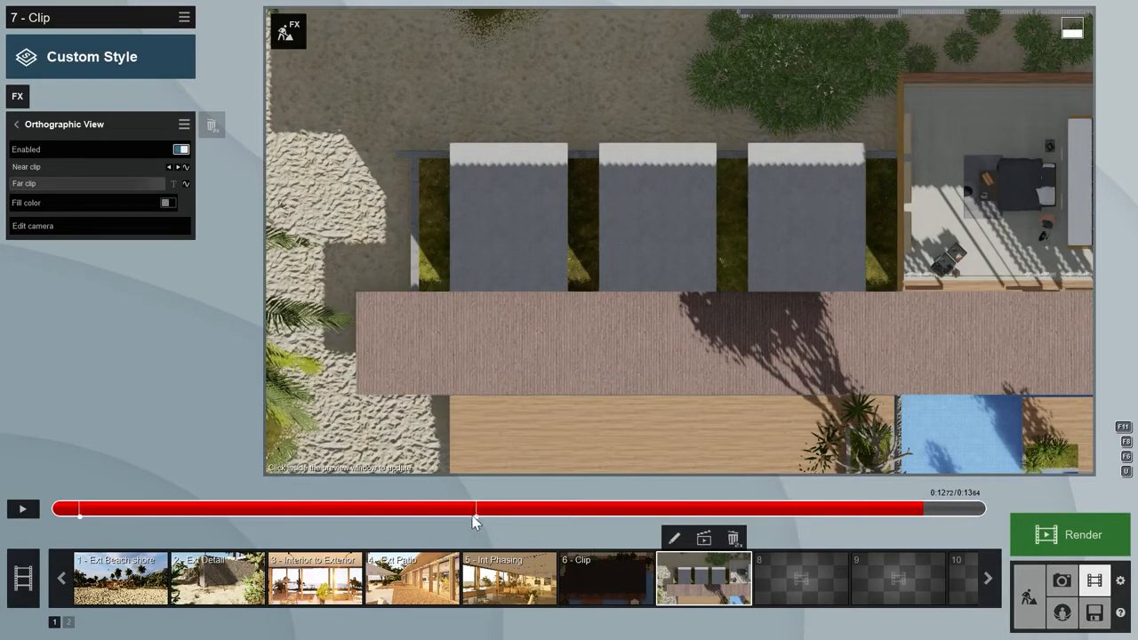
- Remove the two existing Near clip keyframes from clip 7
{"action": "left_click", "coordinate": [80, 512]}
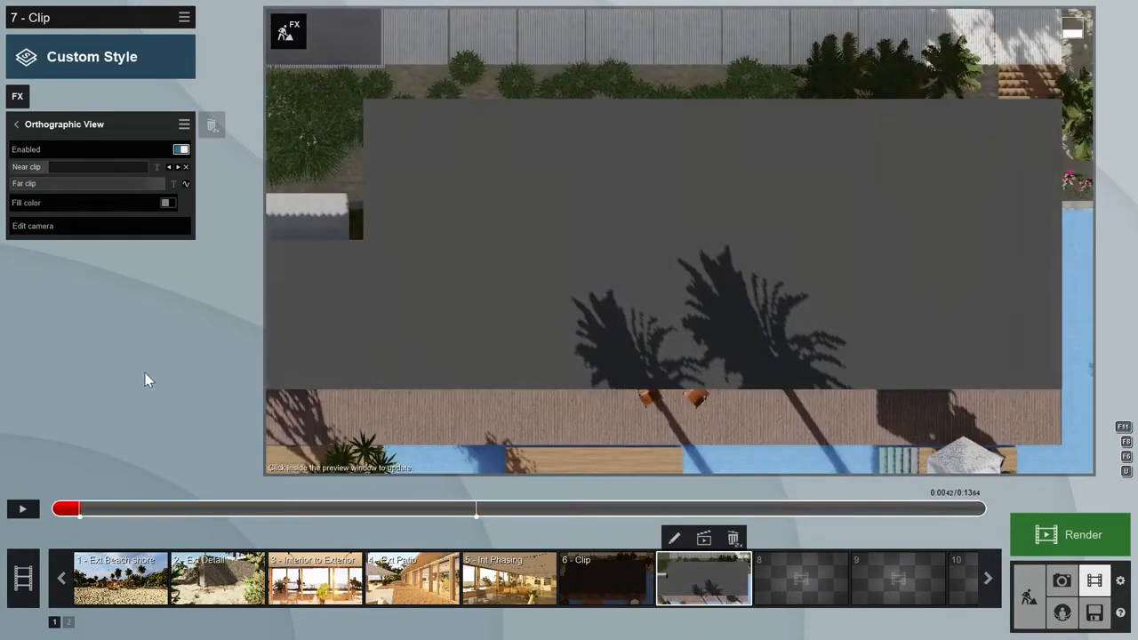
{"action": "left_click", "coordinate": [187, 167]}
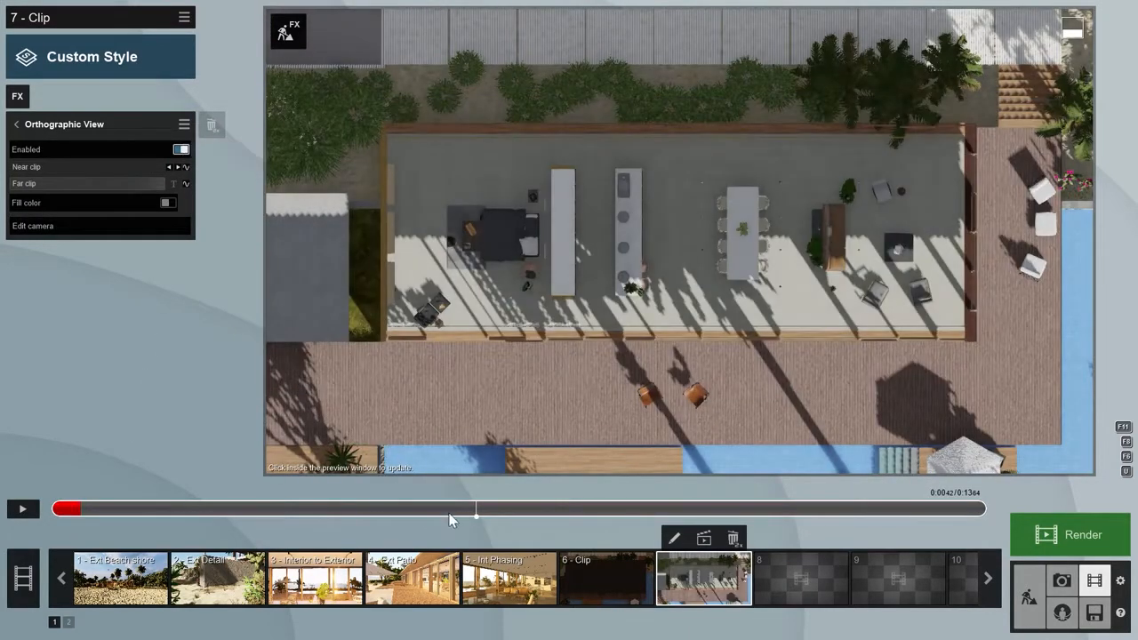
{"action": "left_click", "coordinate": [474, 510]}
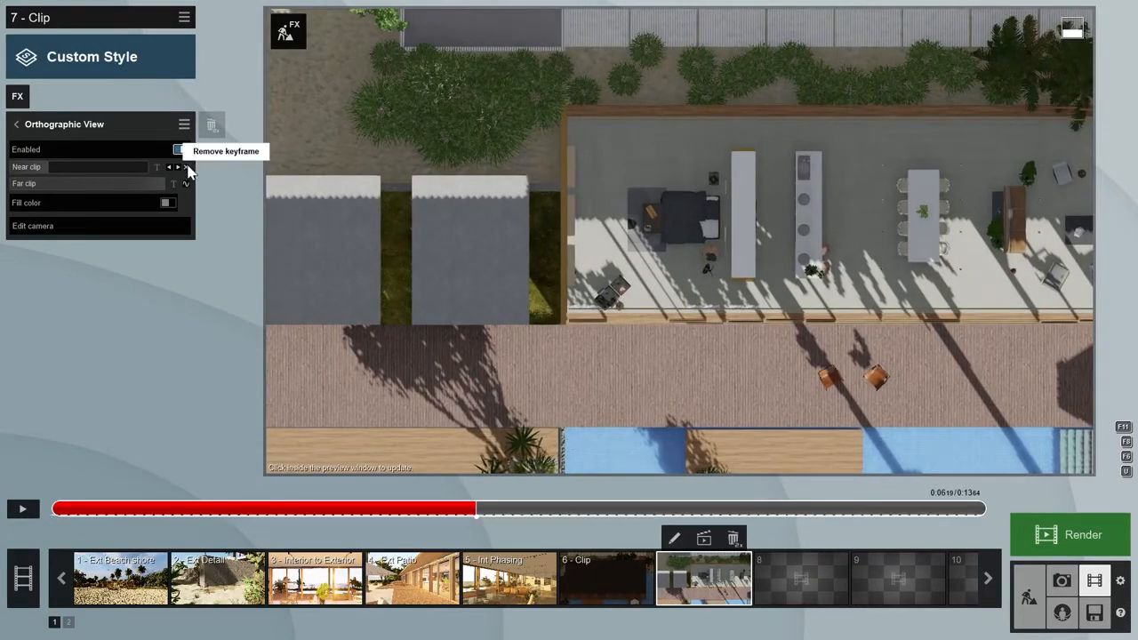
- Keyframe the Near clip anew, with the full roof near the start and the main roof cut away at about 2 seconds
{"action": "left_click", "coordinate": [66, 510]}
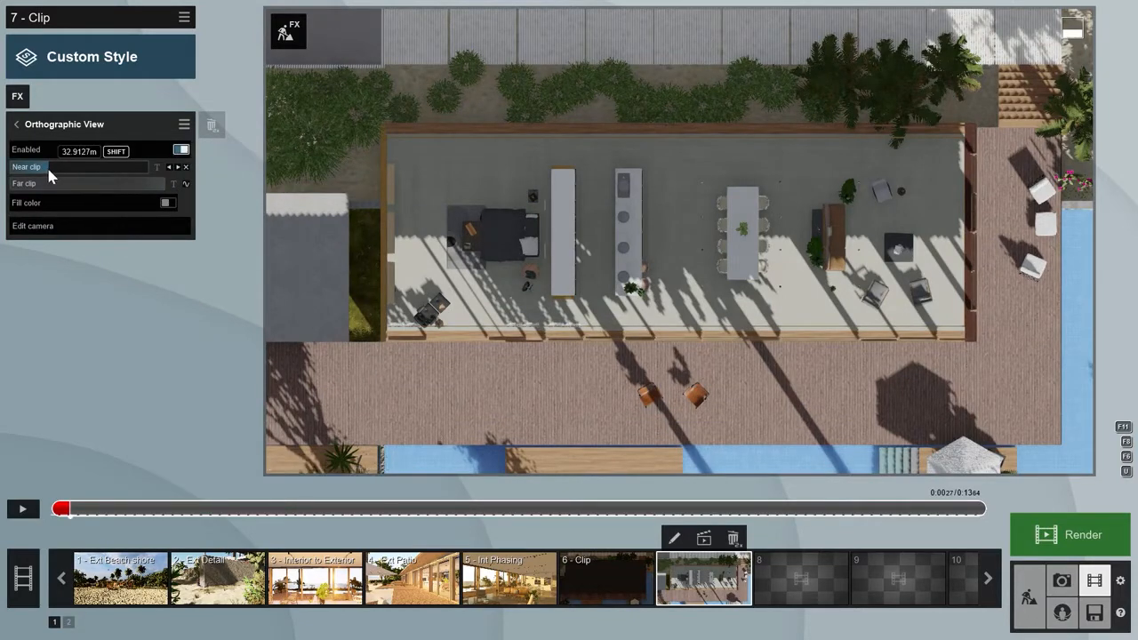
{"action": "left_click_drag", "start_coordinate": [49, 176], "coordinate": [25, 175]}
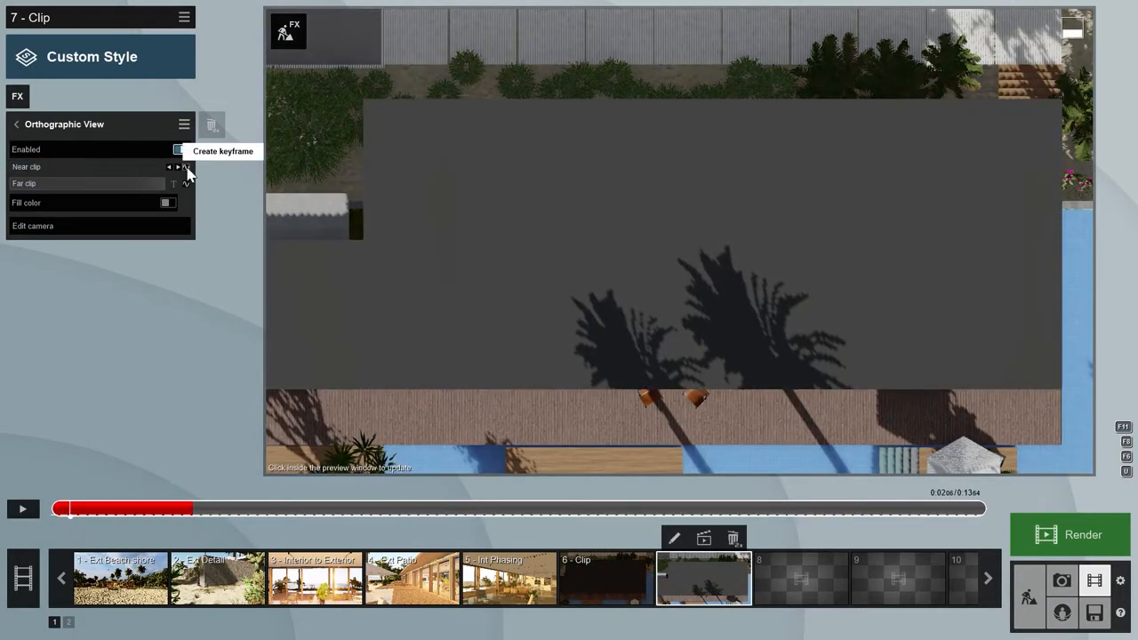
{"action": "left_click_drag", "start_coordinate": [48, 171], "coordinate": [74, 168], "text": "shift"}
- Add Near clip keyframes in the later part of clip 7 that cut away the roofs of the three small rooms by about 12 seconds
{"action": "left_click_drag", "start_coordinate": [200, 510], "coordinate": [704, 533]}
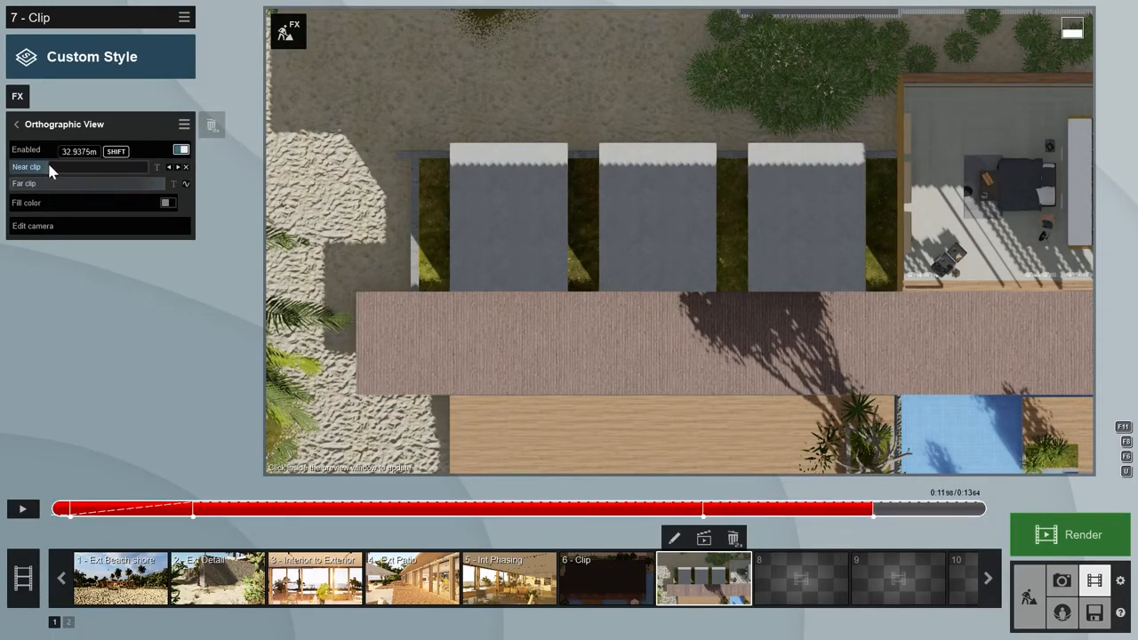
{"action": "left_click_drag", "start_coordinate": [52, 166], "coordinate": [69, 169], "text": "shift"}
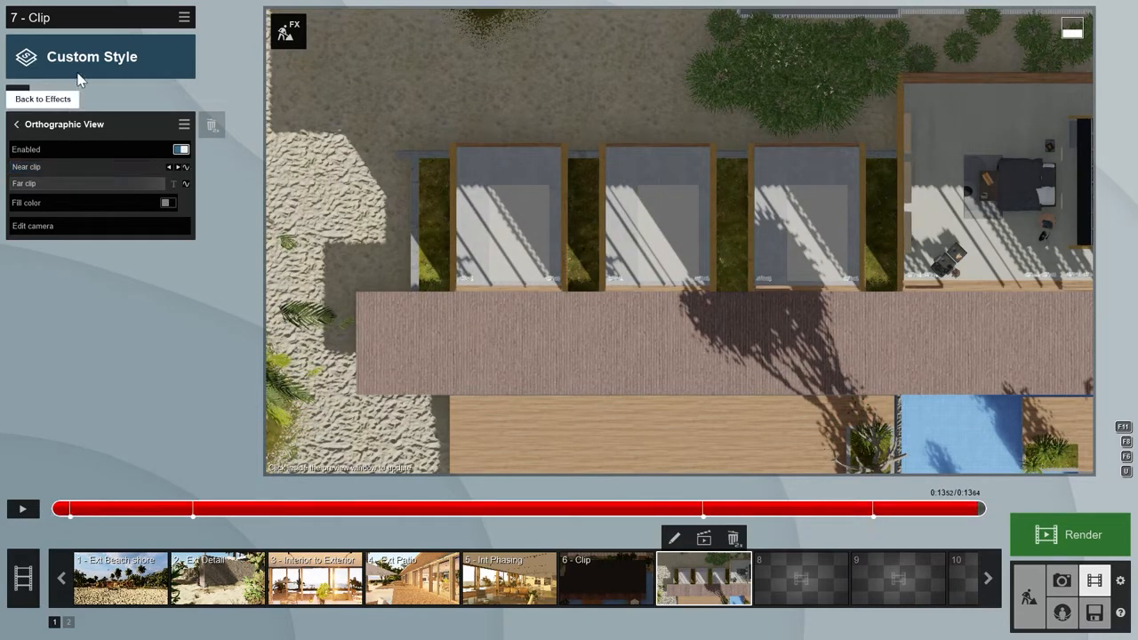
- Apply the Overcast style to clip 7 and preview it full screen
{"action": "left_click", "coordinate": [82, 60]}
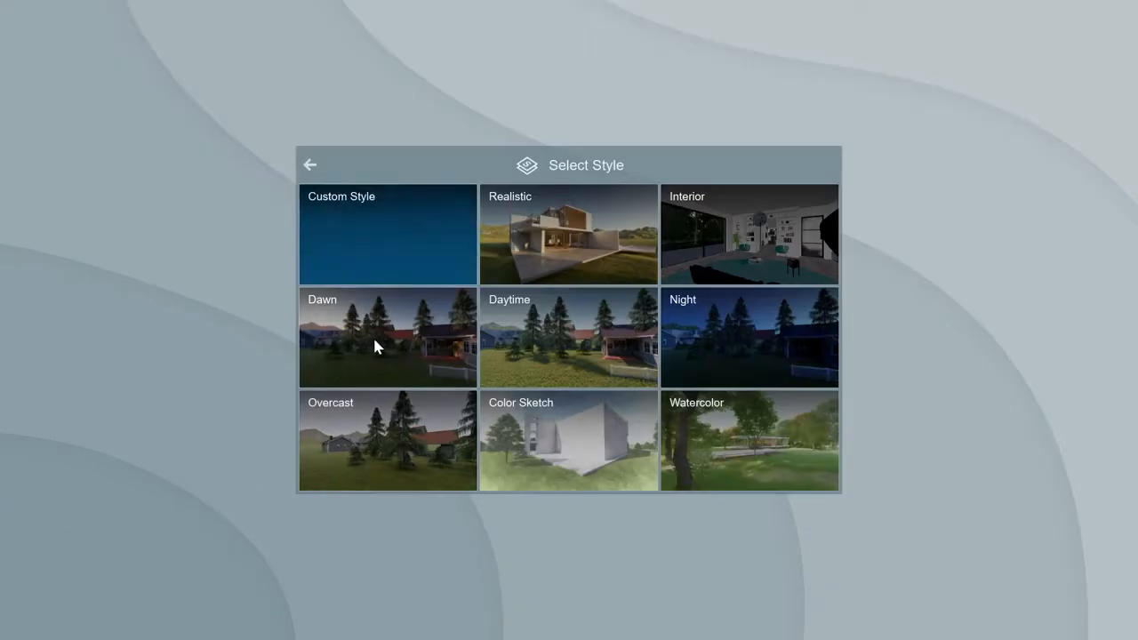
{"action": "left_click", "coordinate": [394, 435]}
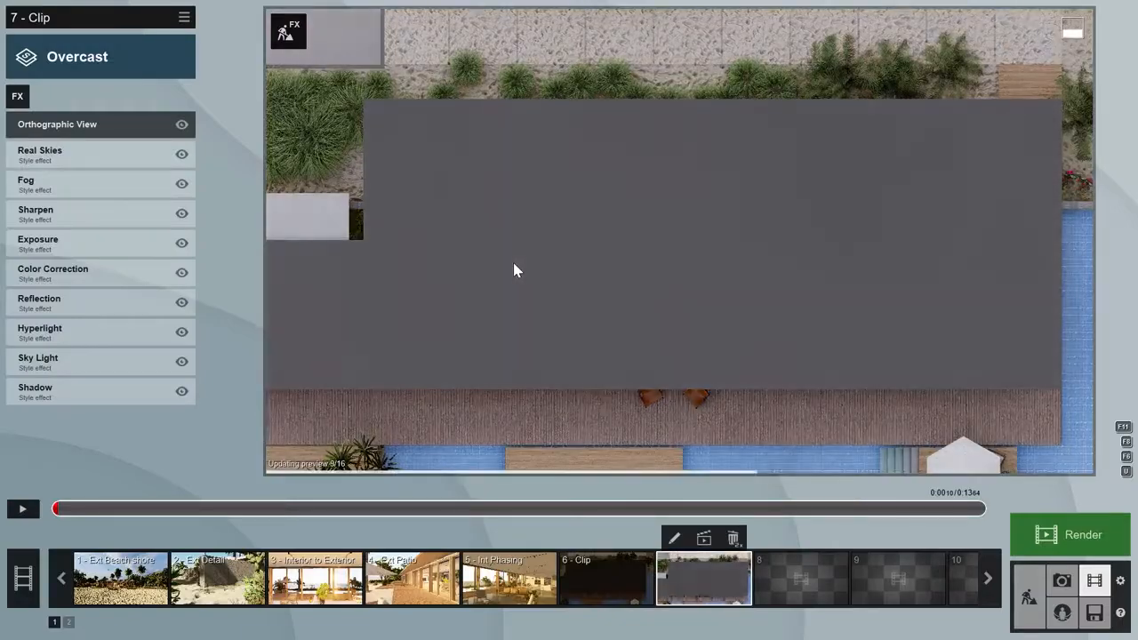
{"action": "key", "text": "F11"}
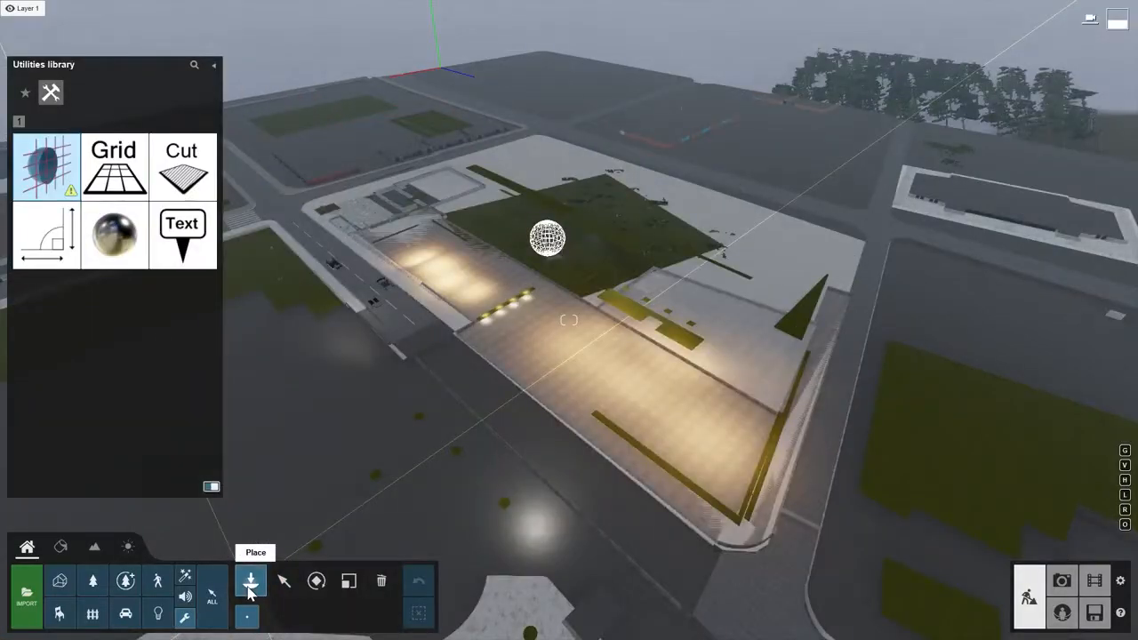
- Place a Clip plane over the large building in the city scene
{"action": "mouse_move", "coordinate": [60, 182]}
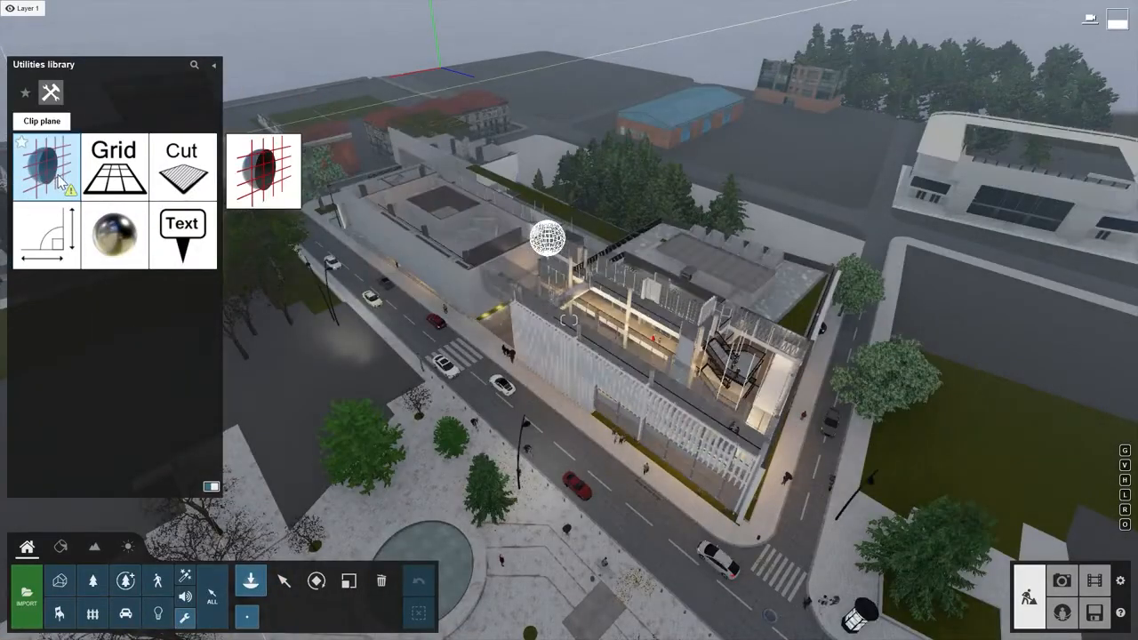
{"action": "left_click_drag", "start_coordinate": [114, 164], "coordinate": [529, 234]}
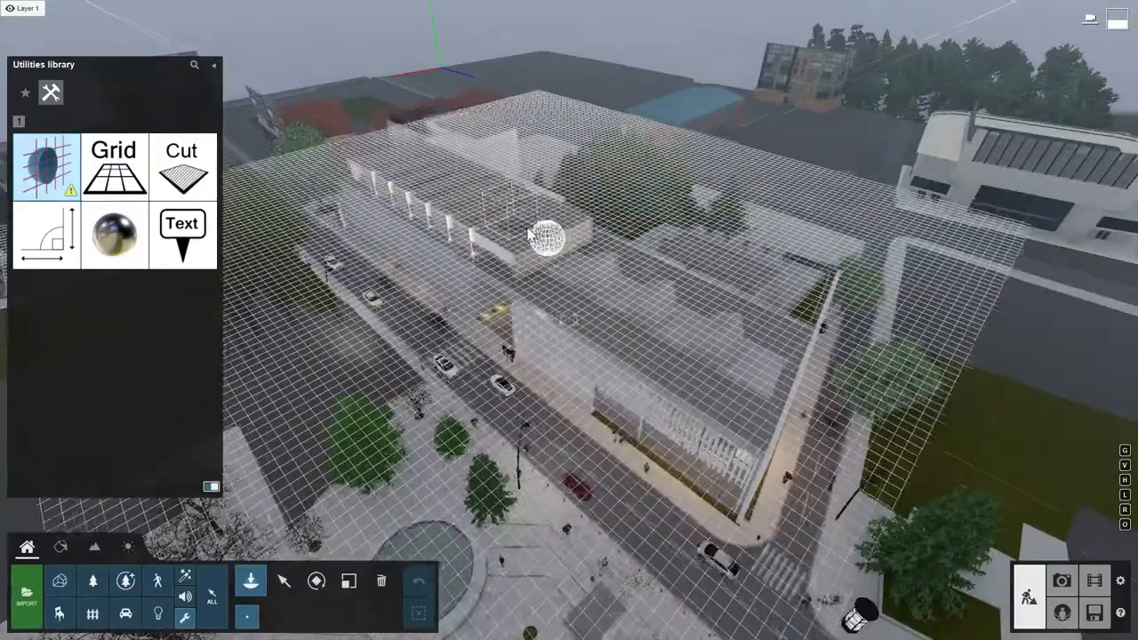
{"action": "left_click", "coordinate": [584, 219]}
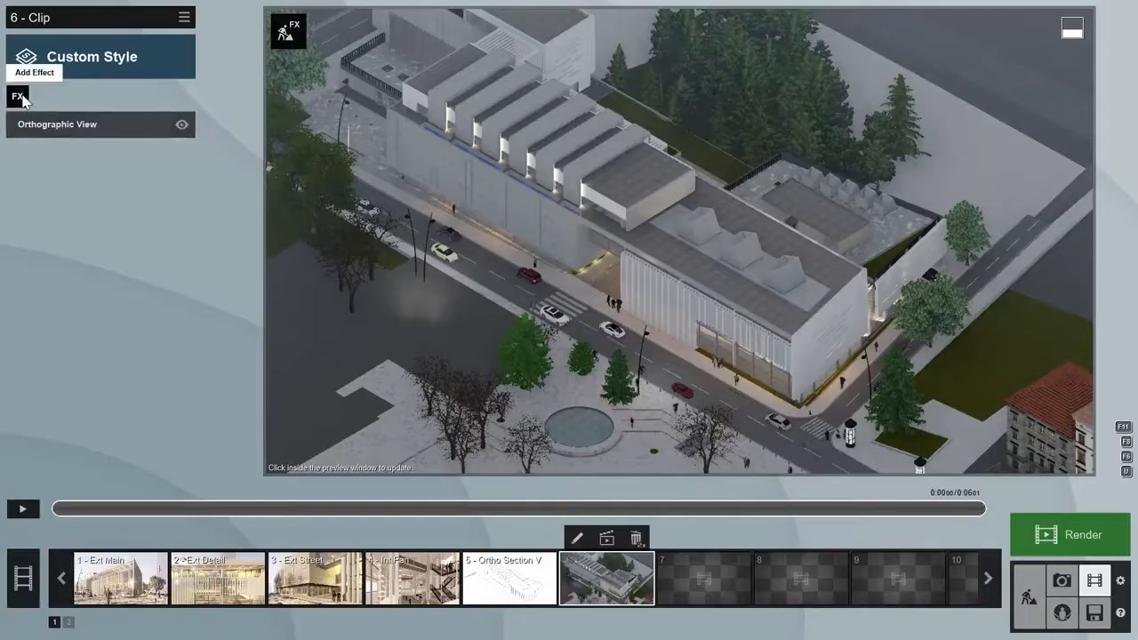
- Add the Advanced Move effect to clip 6 of the building scene
{"action": "left_click", "coordinate": [18, 97]}
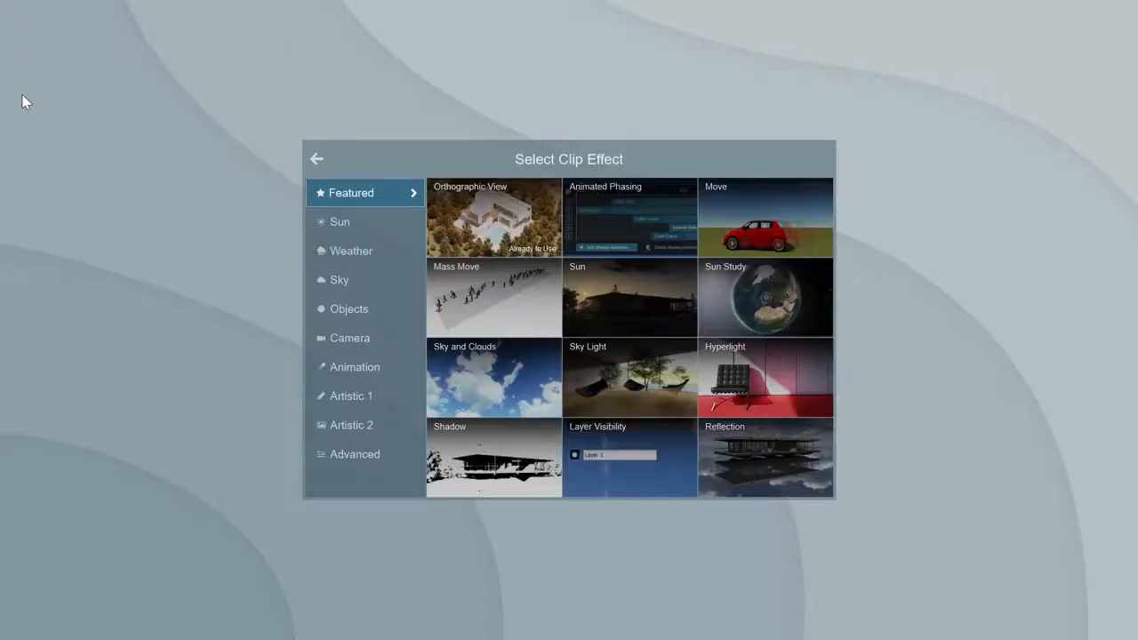
{"action": "left_click", "coordinate": [331, 369]}
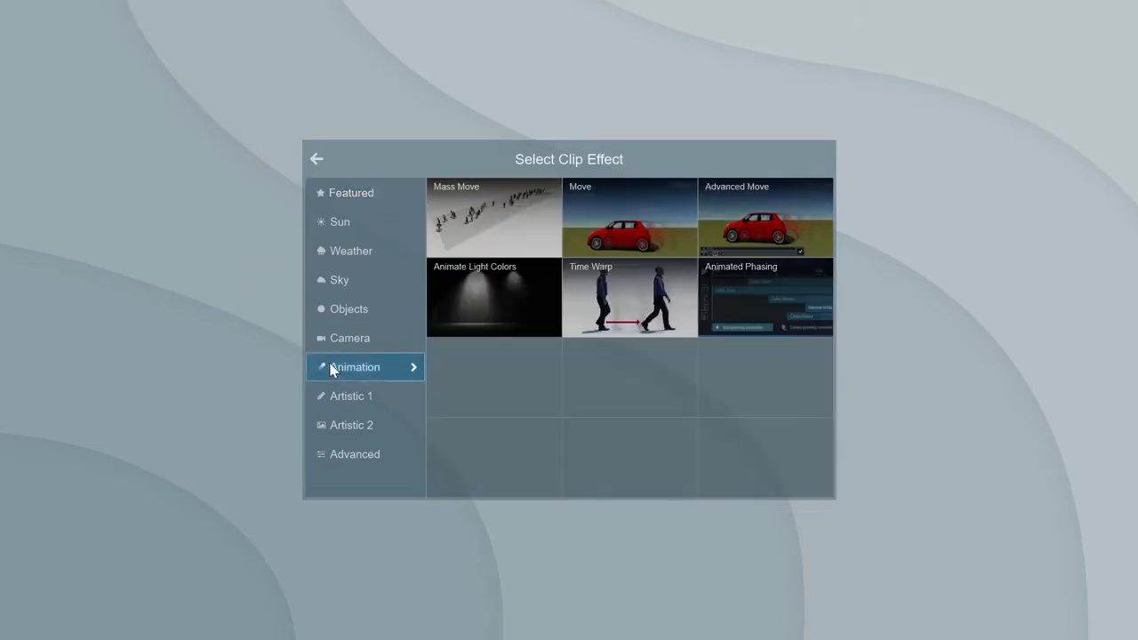
{"action": "left_click", "coordinate": [753, 226]}
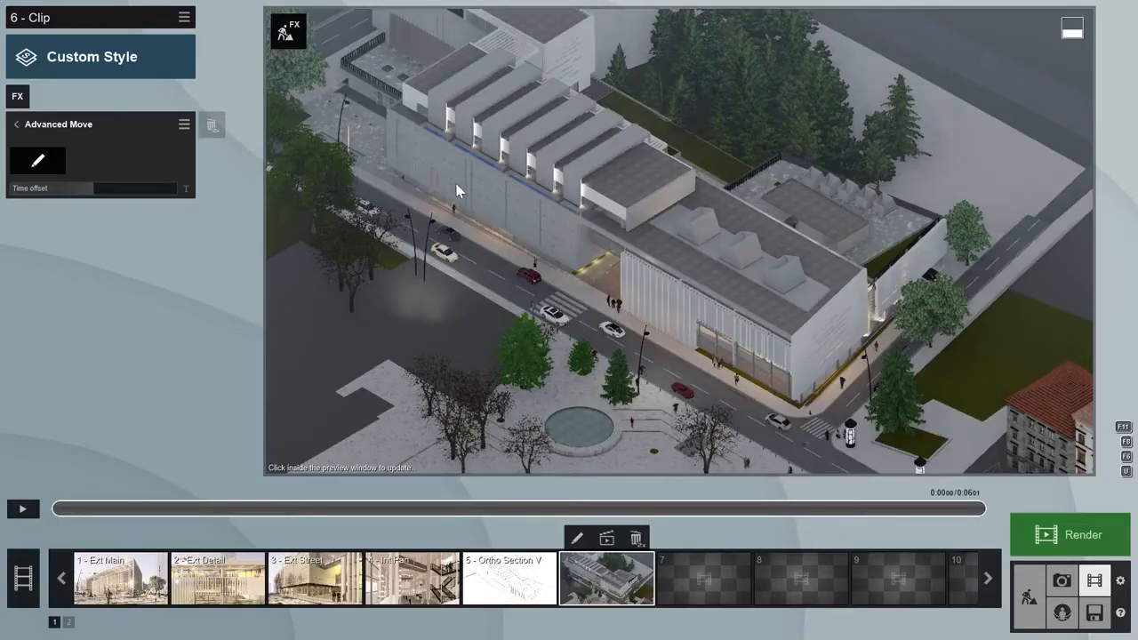
- Edit the Advanced Move animation so the clip plane rises from ground level to above the building late in the timeline
{"action": "left_click", "coordinate": [59, 161]}
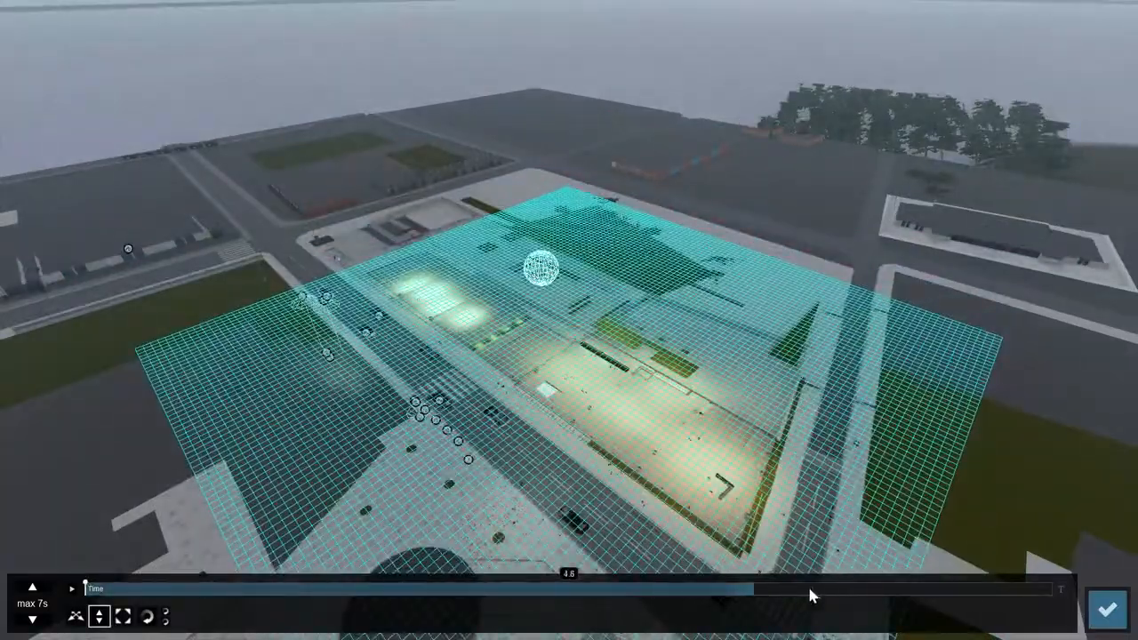
{"action": "left_click_drag", "start_coordinate": [916, 594], "coordinate": [942, 595]}
{"action": "left_click_drag", "start_coordinate": [574, 332], "coordinate": [537, 92]}
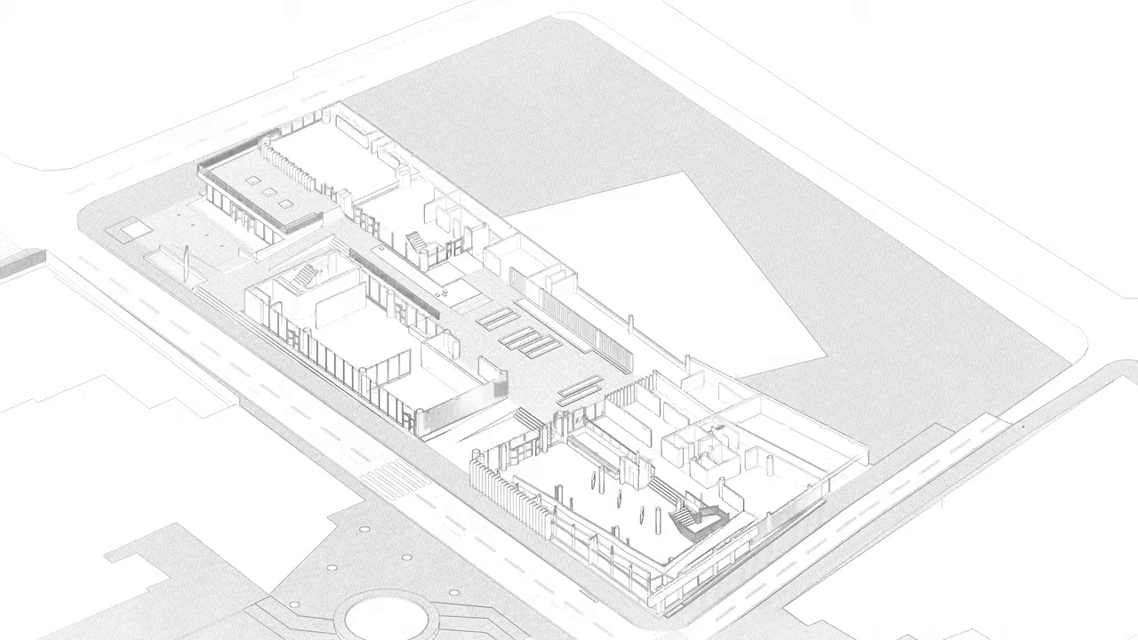